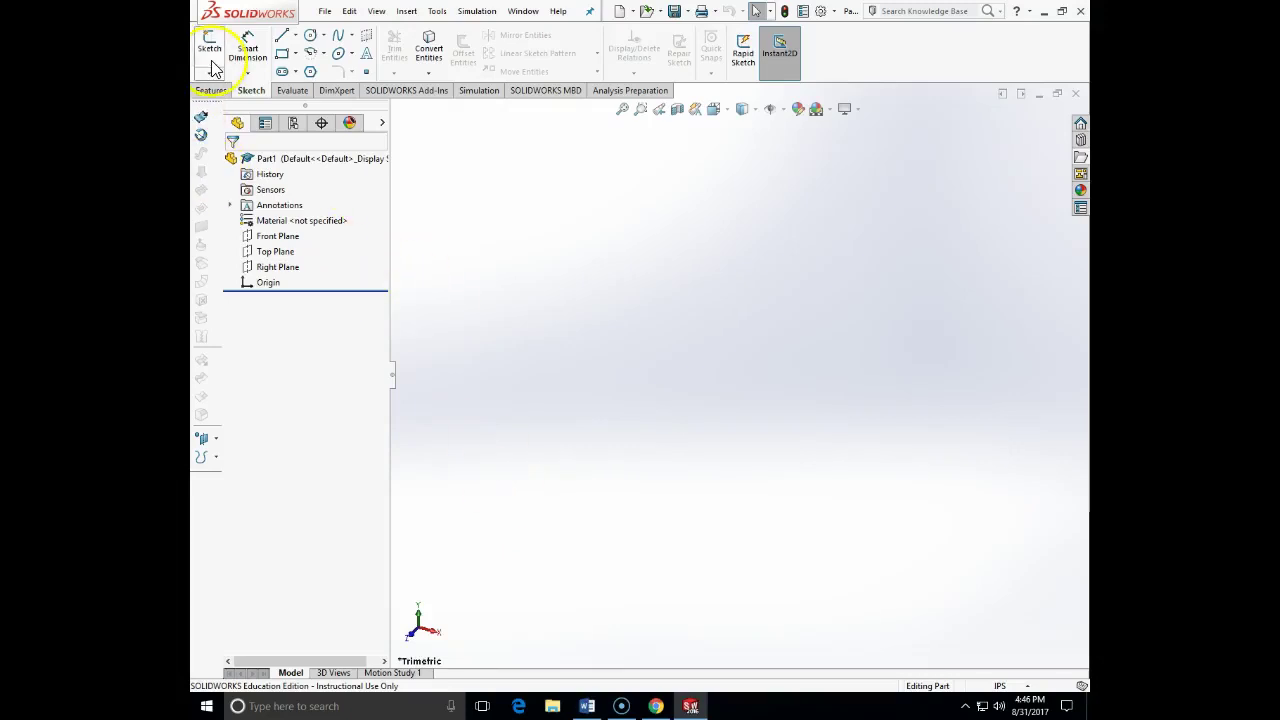
Open Sketch1 on the Front Plane of the empty part
click(210, 68)
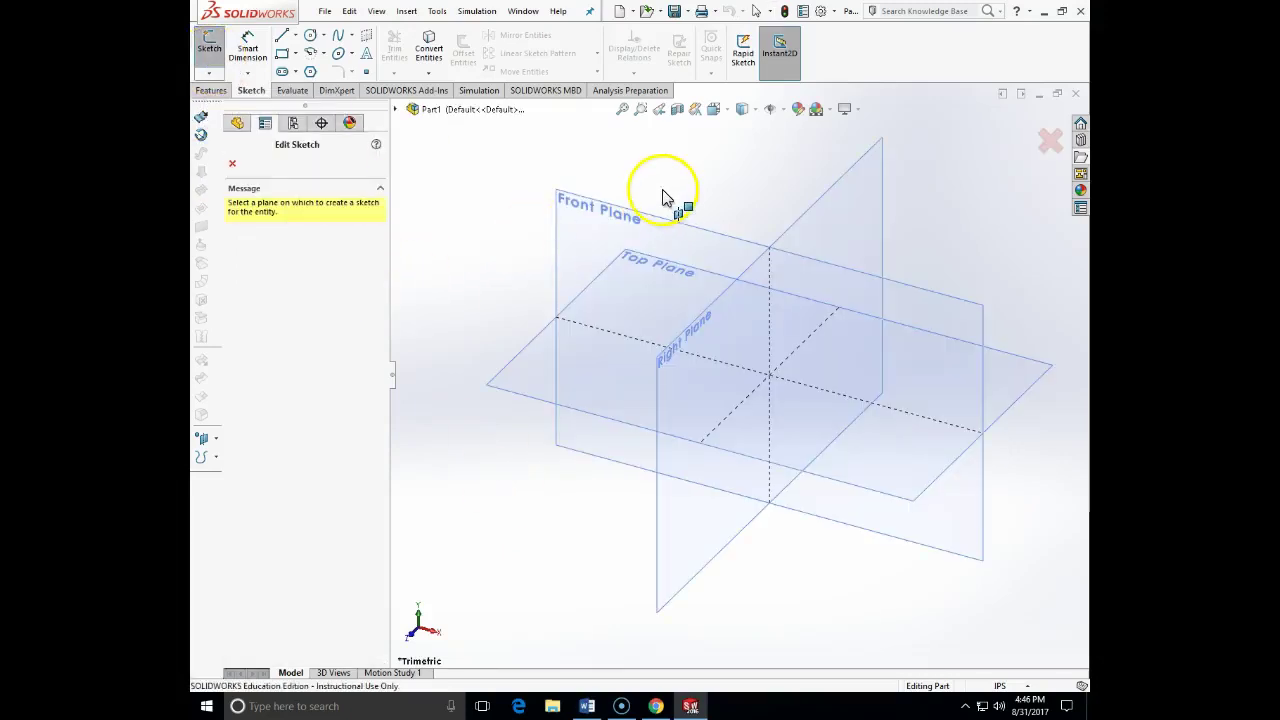
click(672, 224)
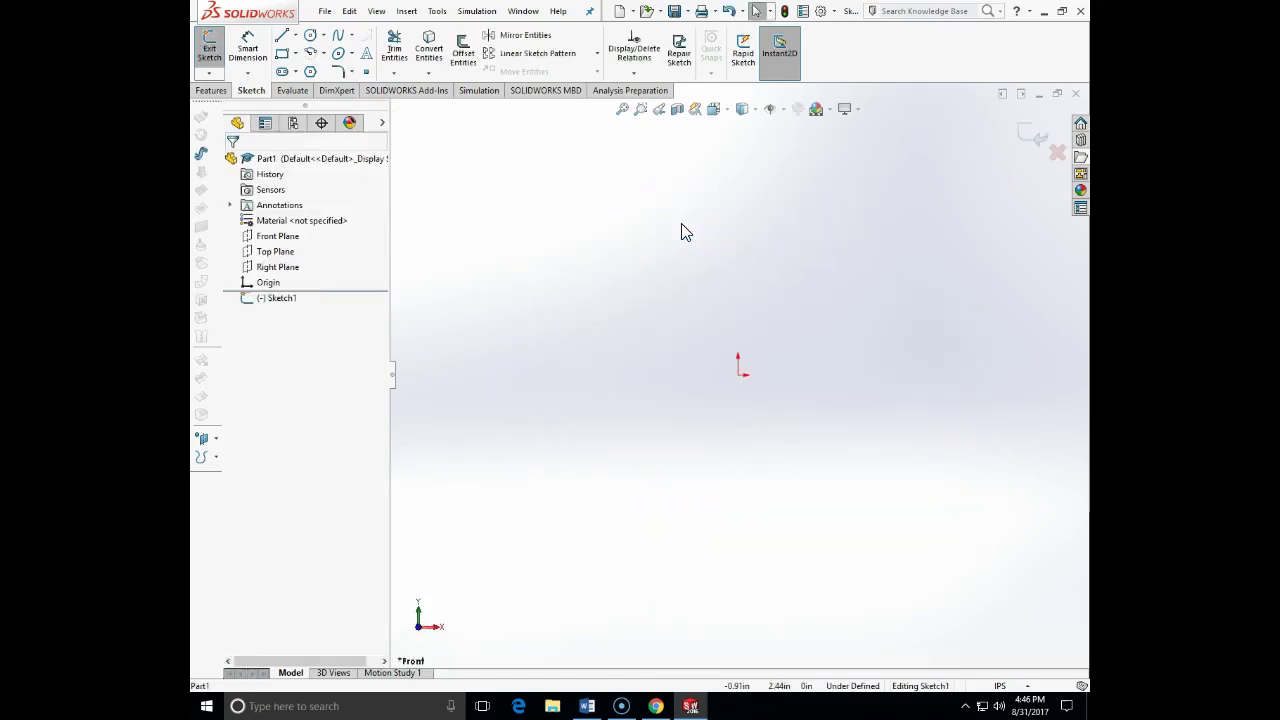
click(283, 60)
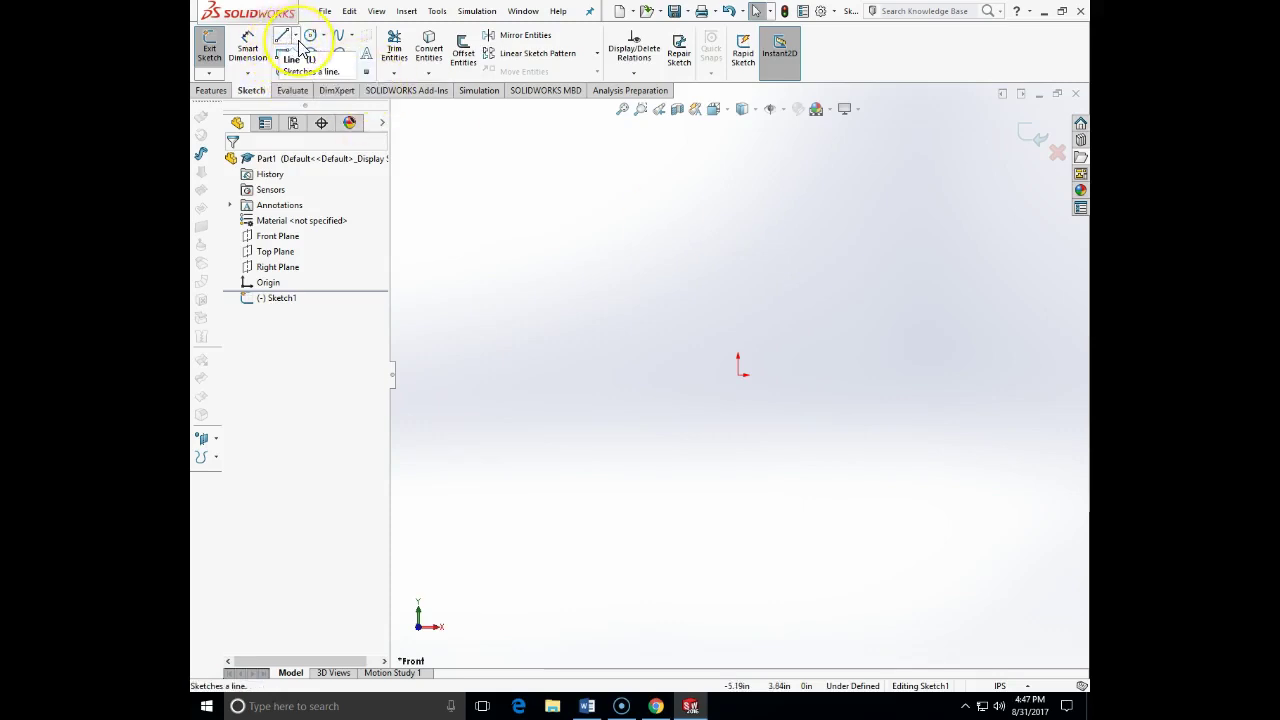
Draw a horizontal centerline about 3.85 in long, running right from the origin
click(295, 35)
click(285, 73)
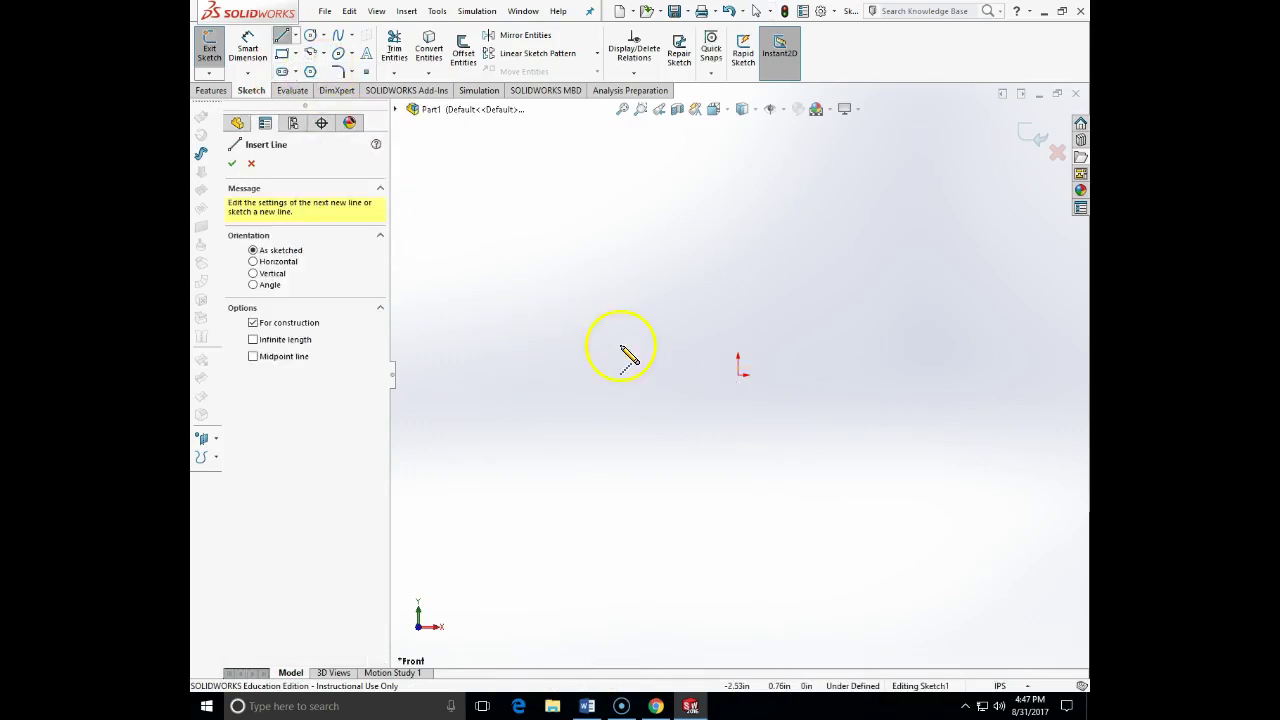
click(738, 374)
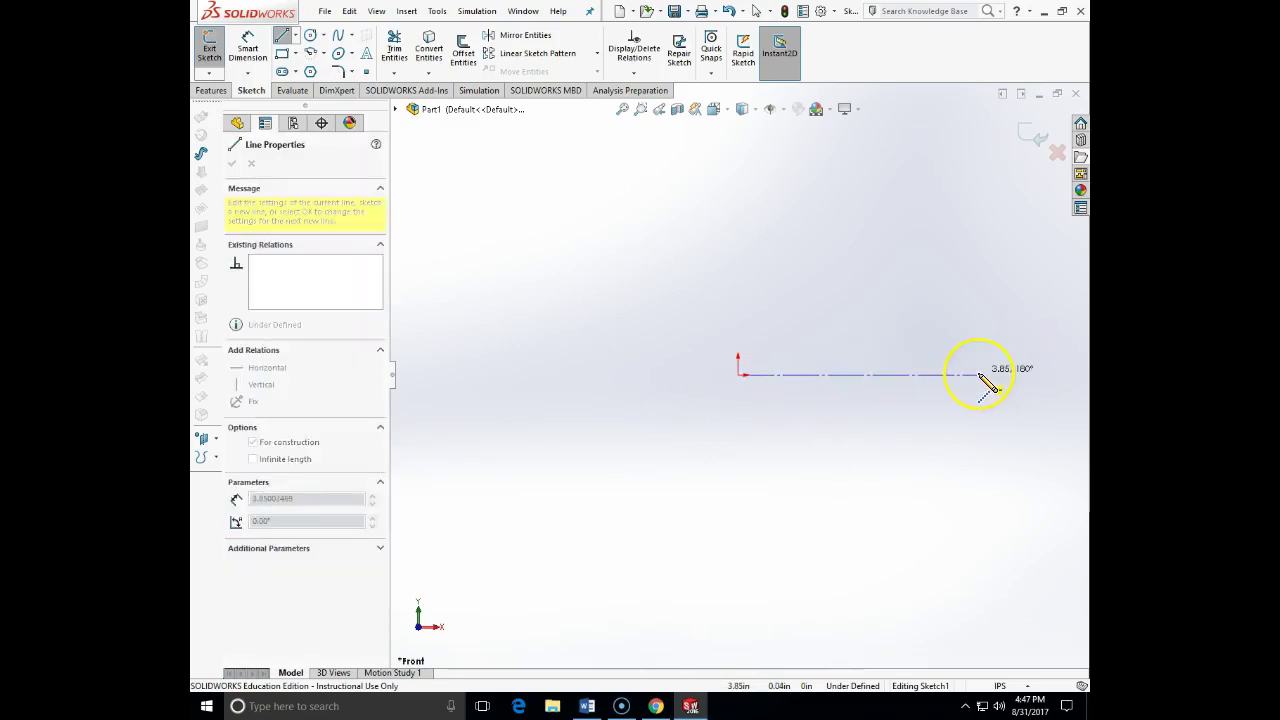
click(980, 376)
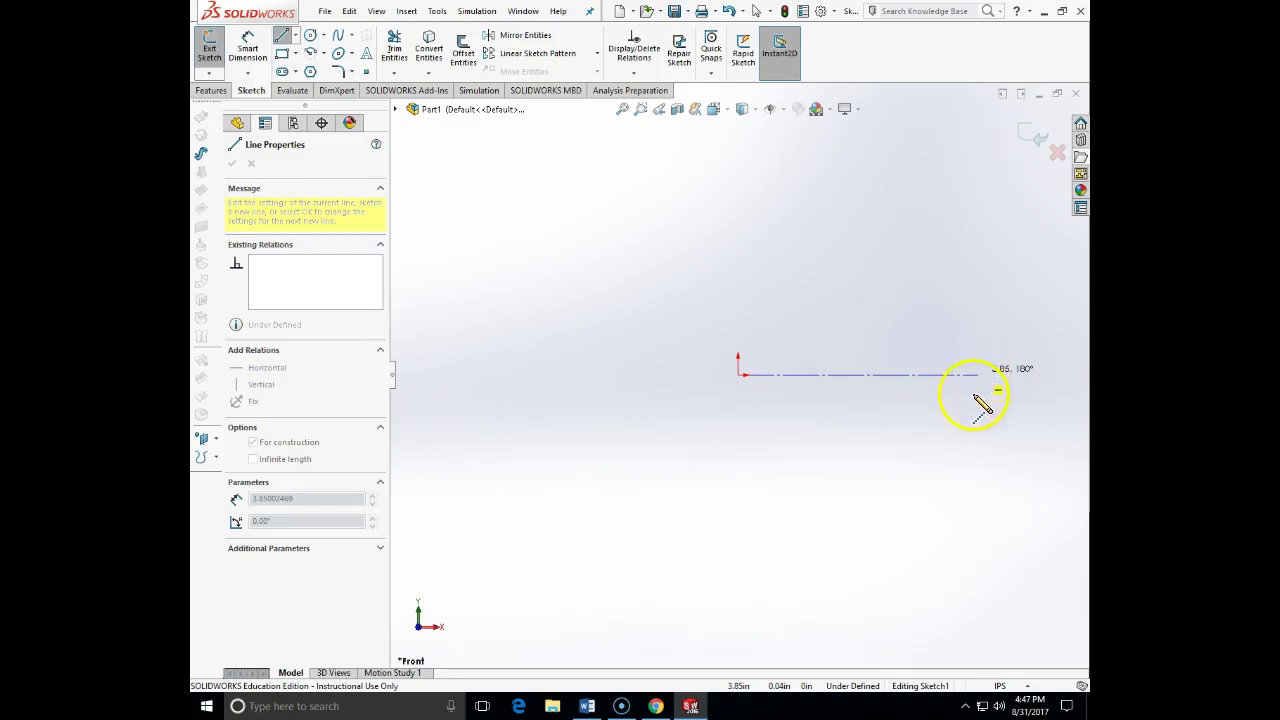
click(980, 378)
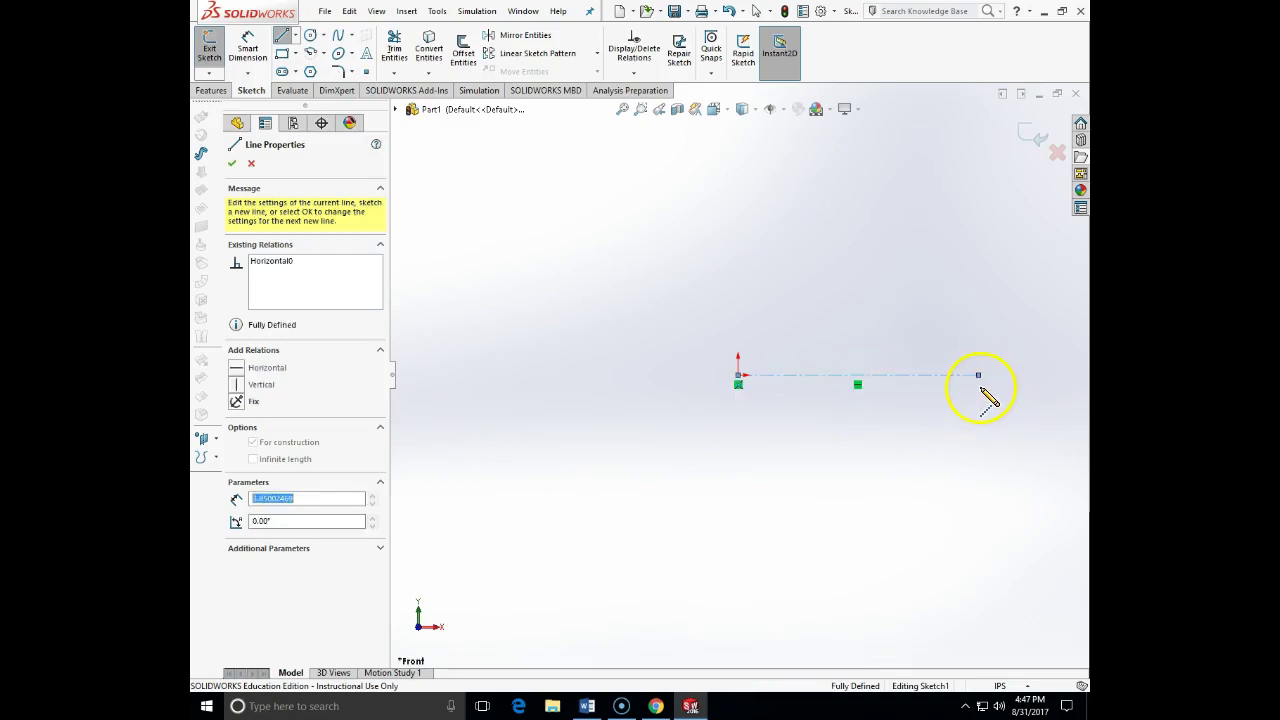
key(Escape)
Give the centerline a 2.13 in length dimension placed below it
click(247, 48)
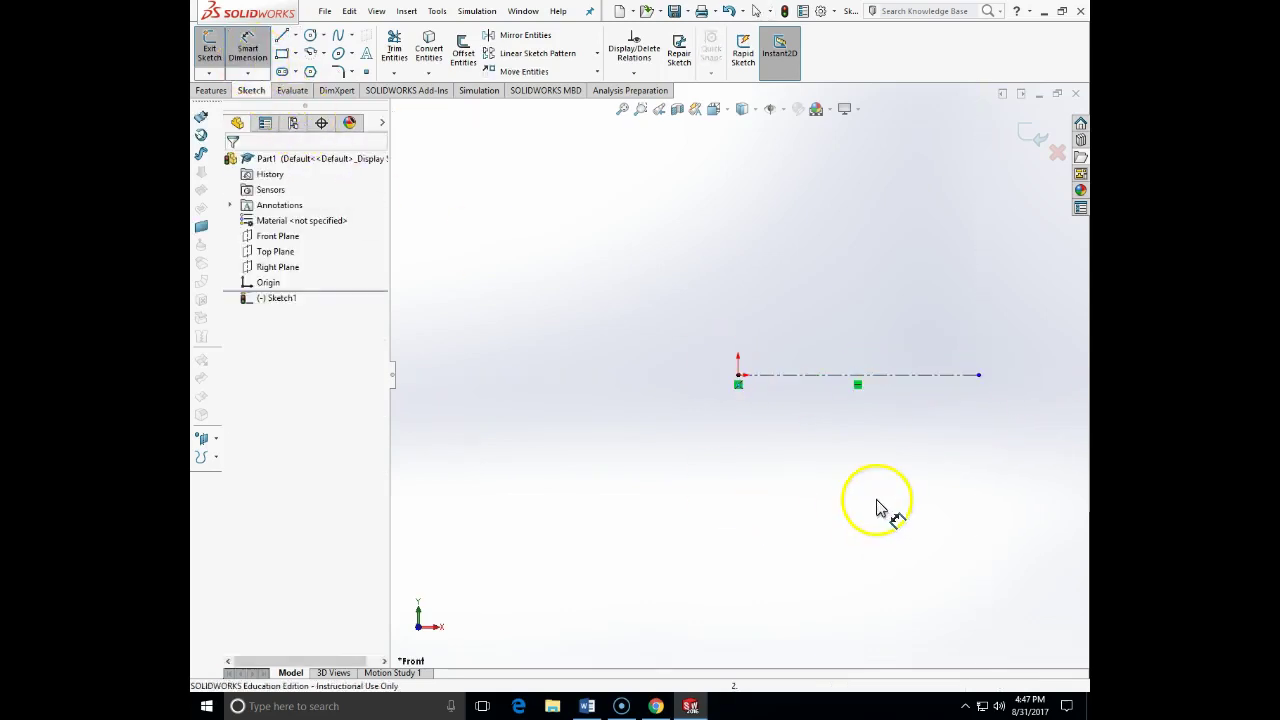
click(849, 377)
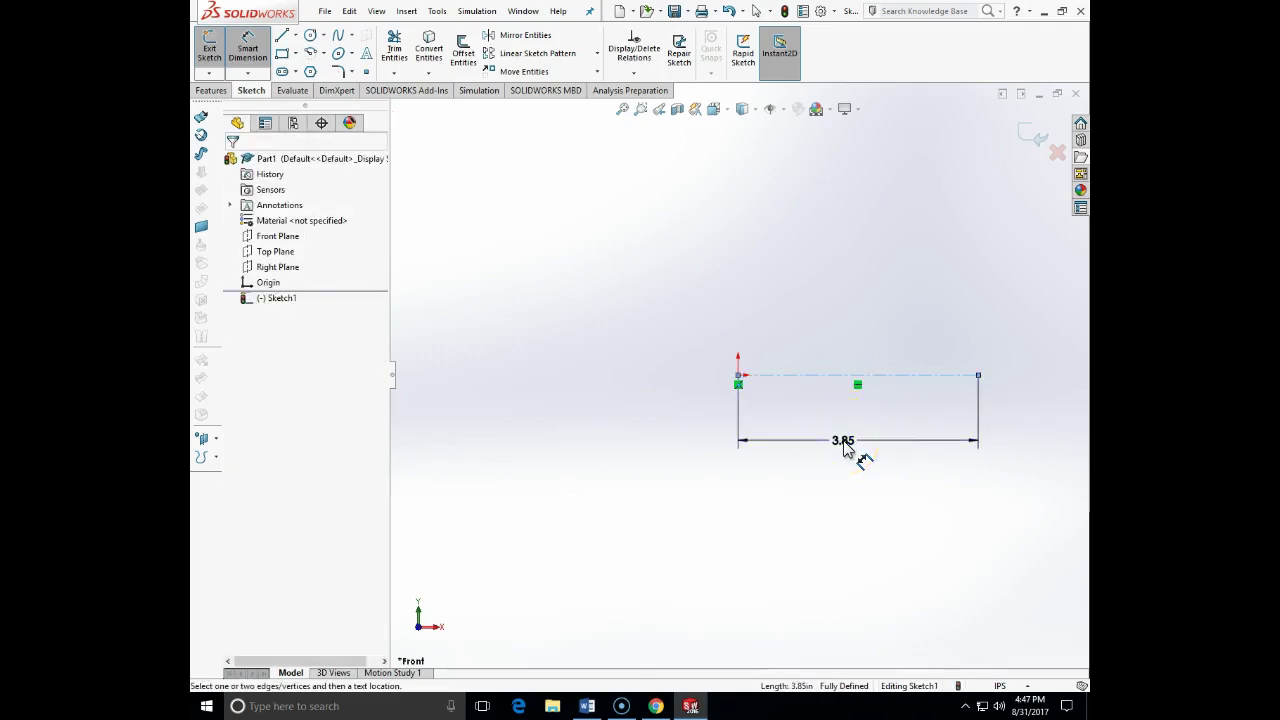
click(843, 449)
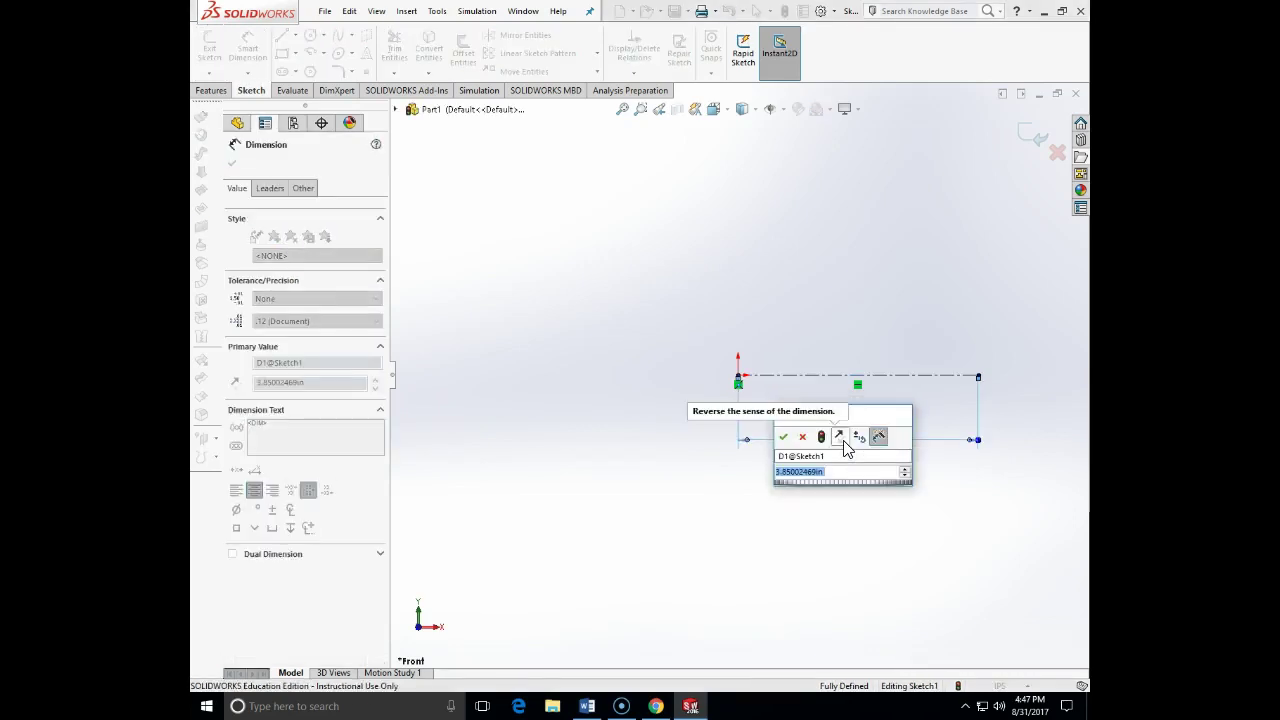
text(=2.13)
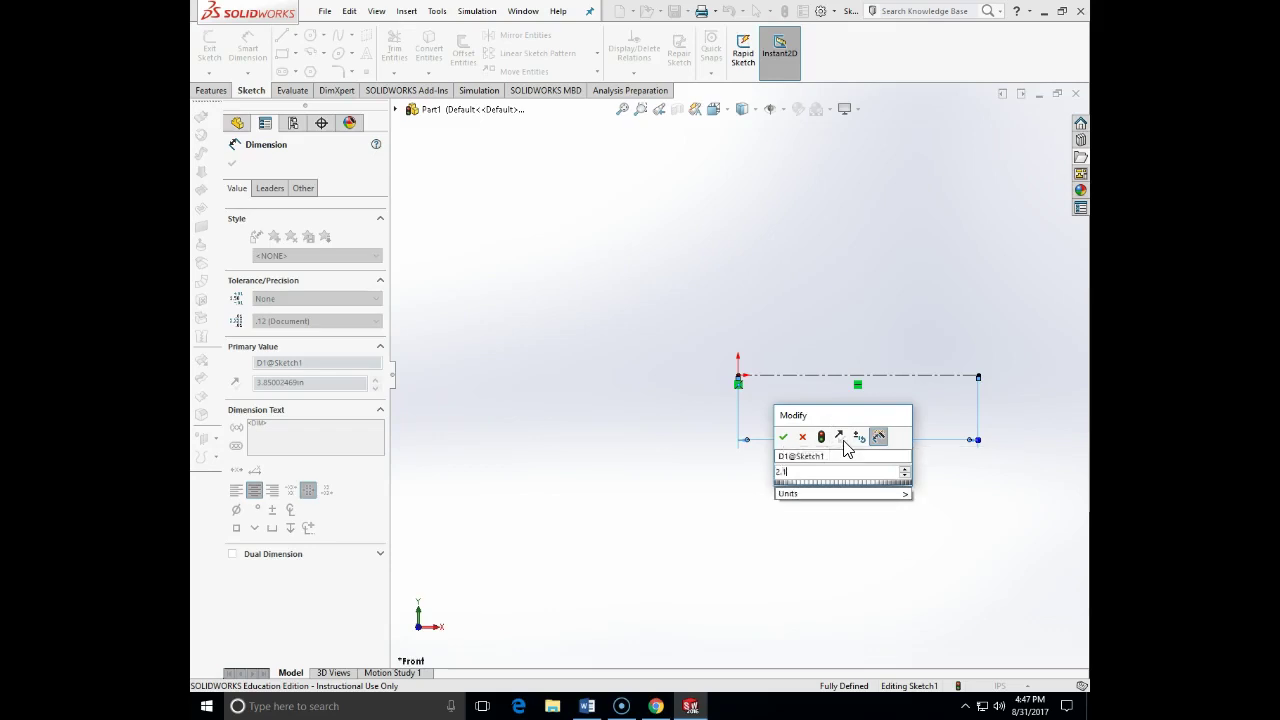
key(Return)
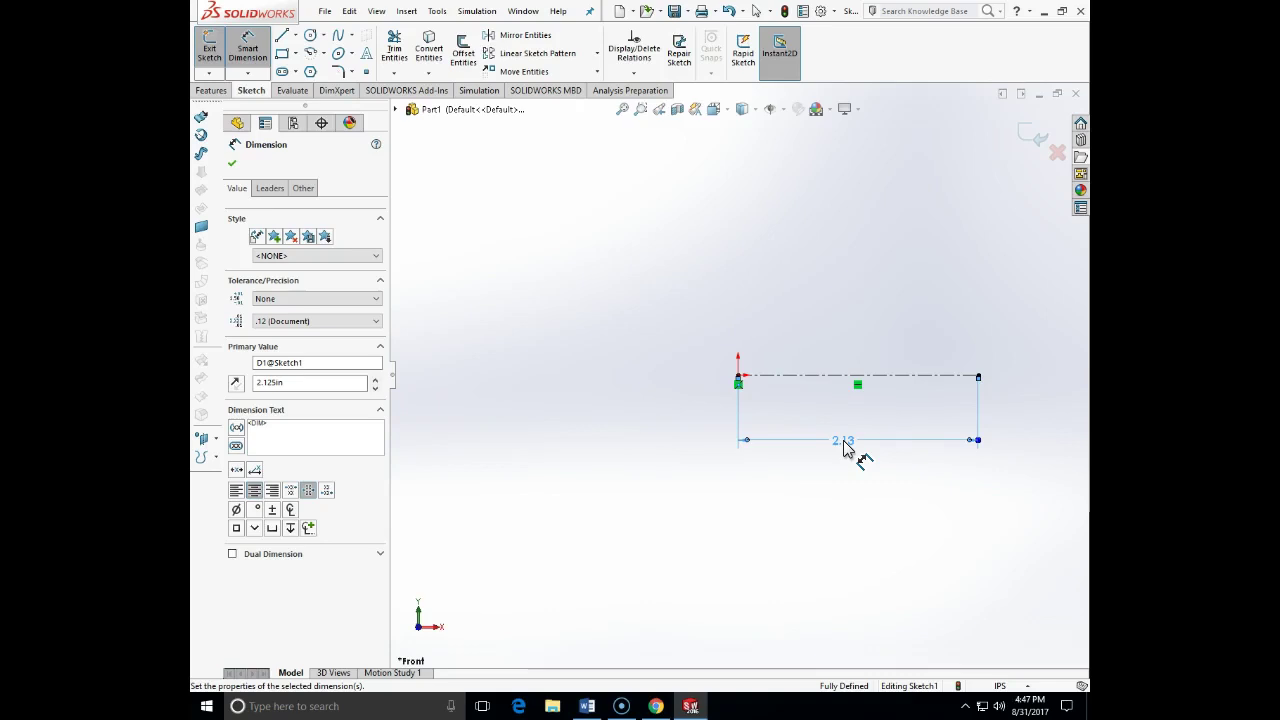
Draw a corner rectangle from the origin up above the centerline
click(282, 53)
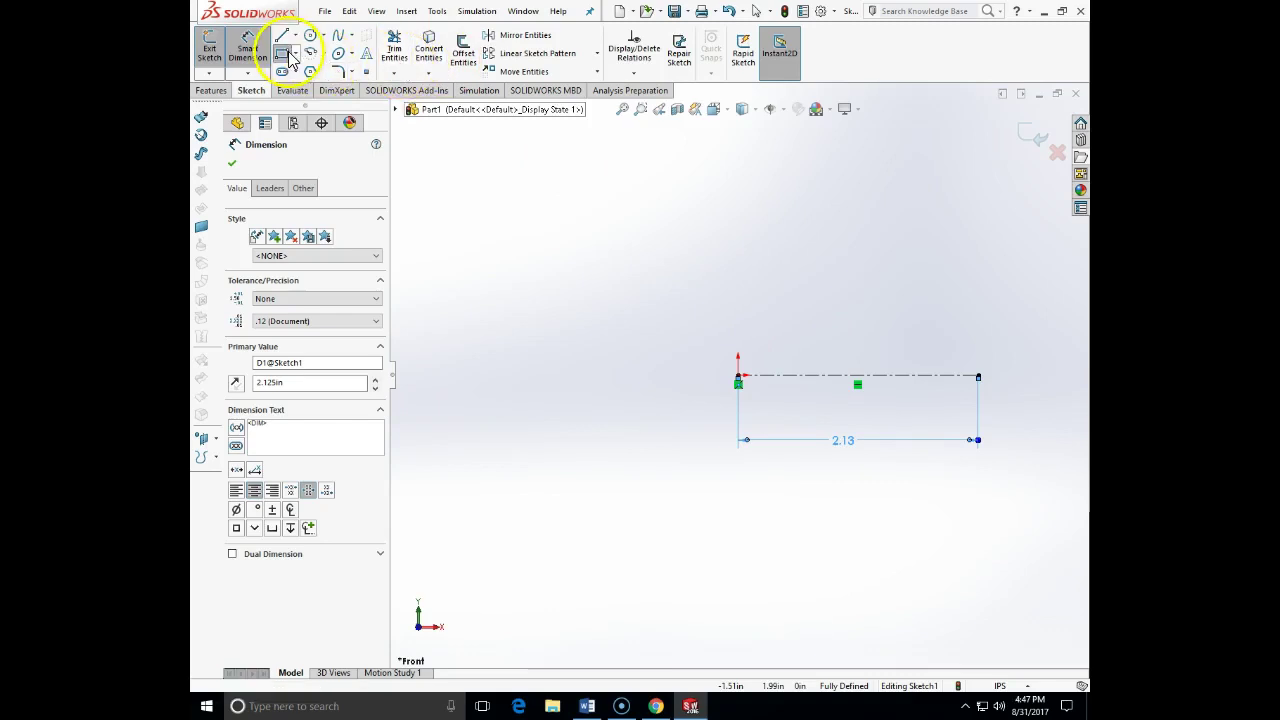
click(739, 376)
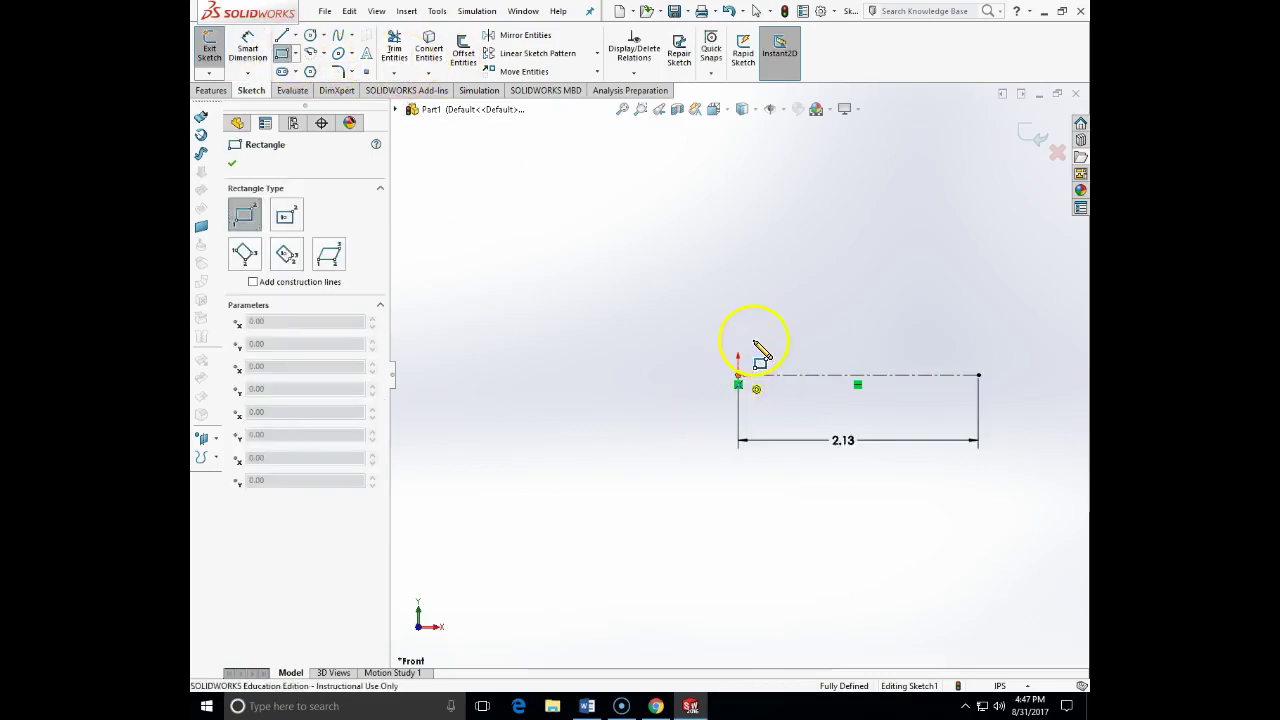
click(843, 300)
key(Escape)
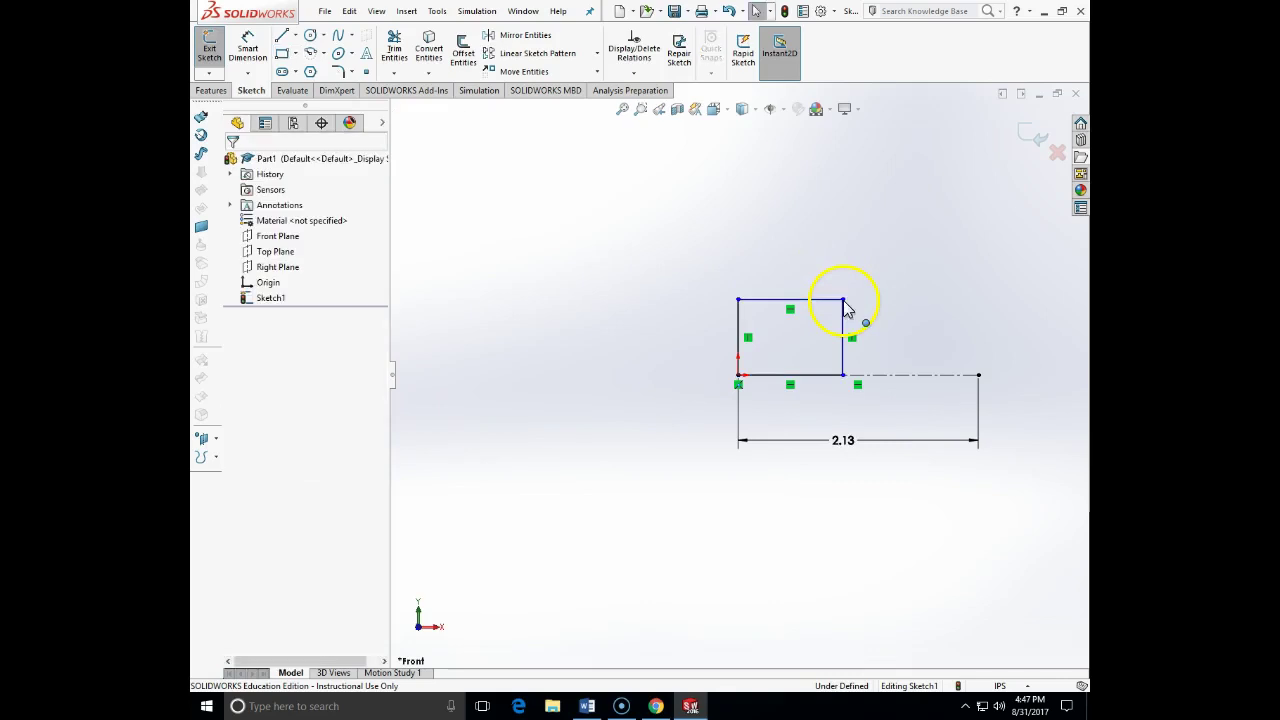
Dimension the rectangle's top edge across the centerline as a 0.74 in diameter
click(248, 50)
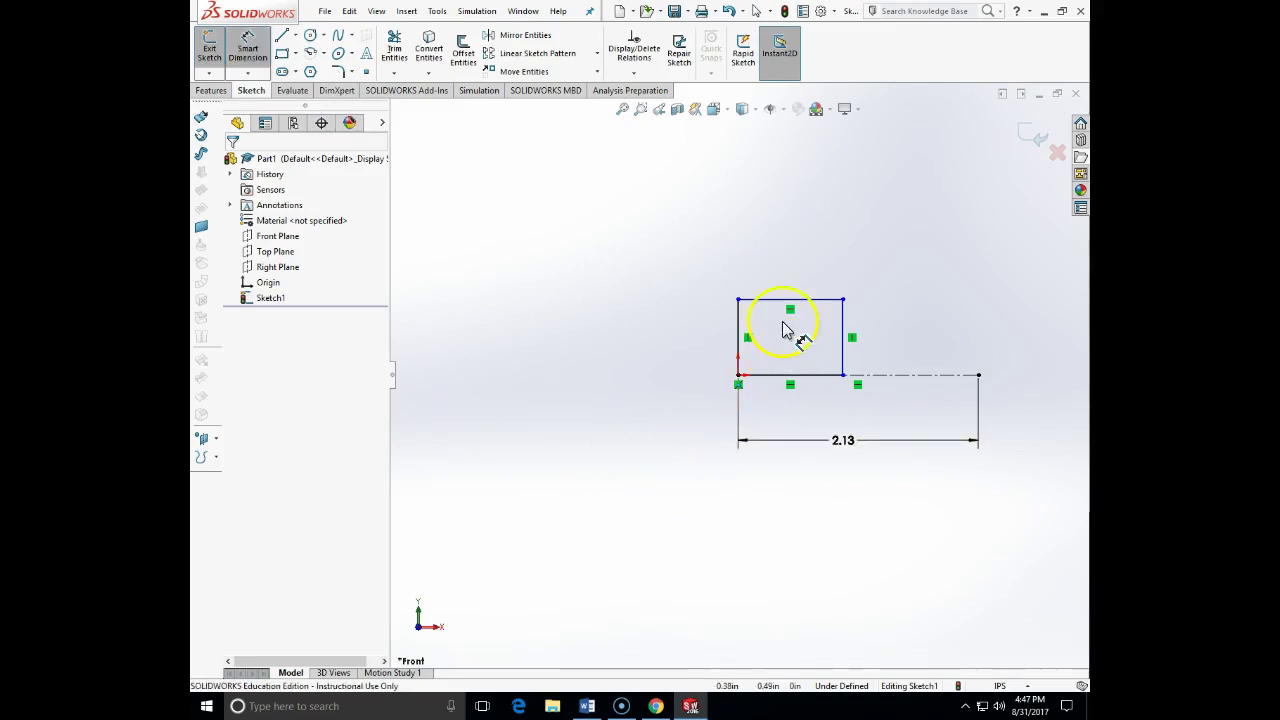
click(779, 301)
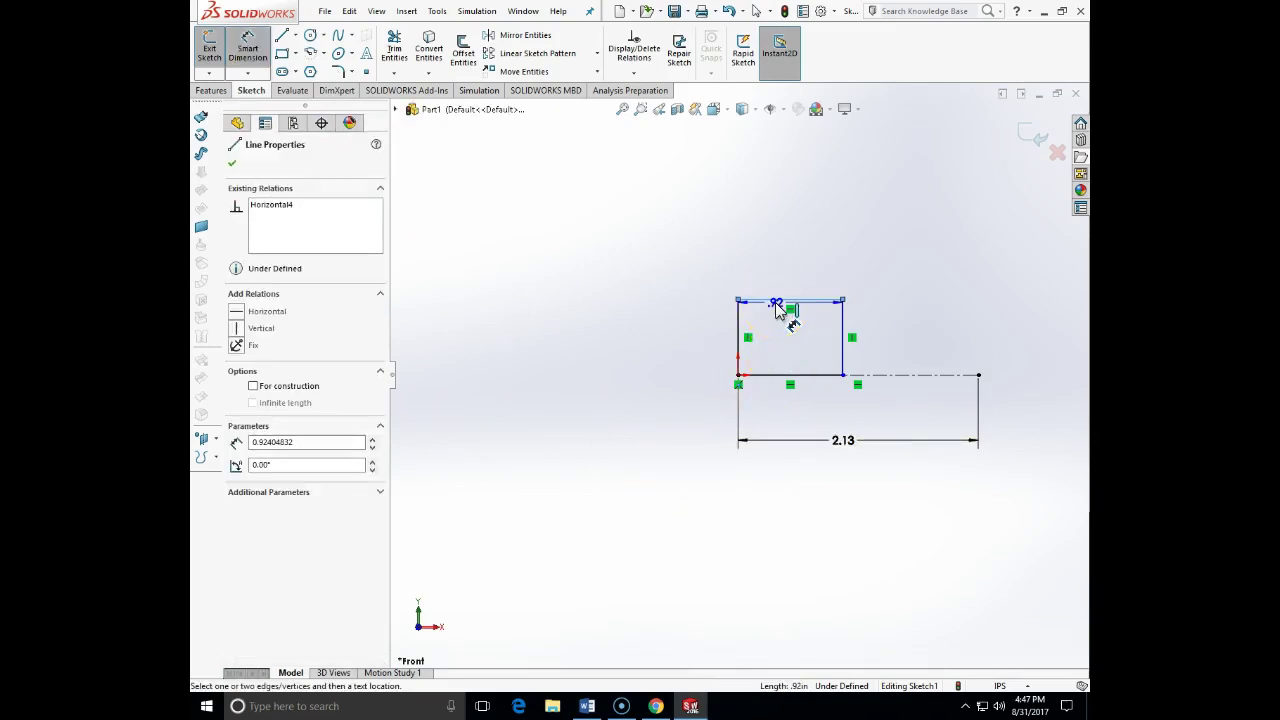
mouse_move(777, 306)
mouse_down()
mouse_move(811, 331)
mouse_move(877, 334)
mouse_move(897, 378)
mouse_up()
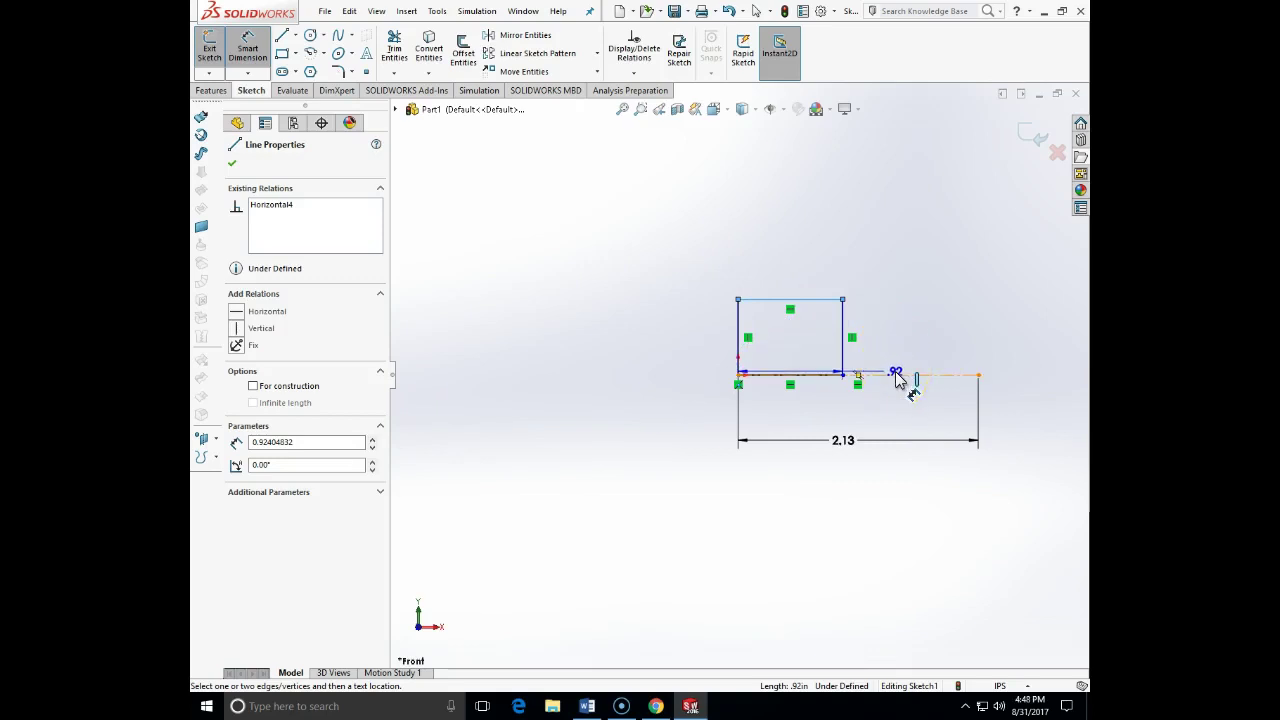
drag(897, 378, 735, 548)
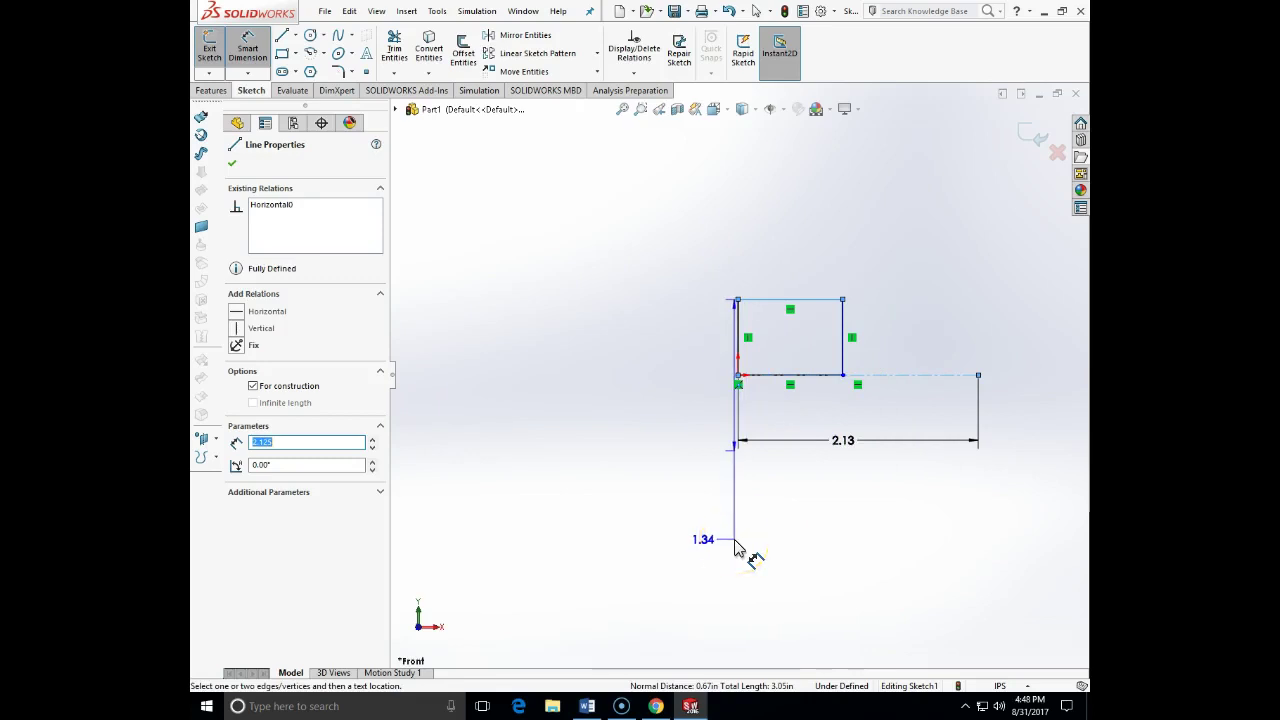
drag(731, 543, 703, 540)
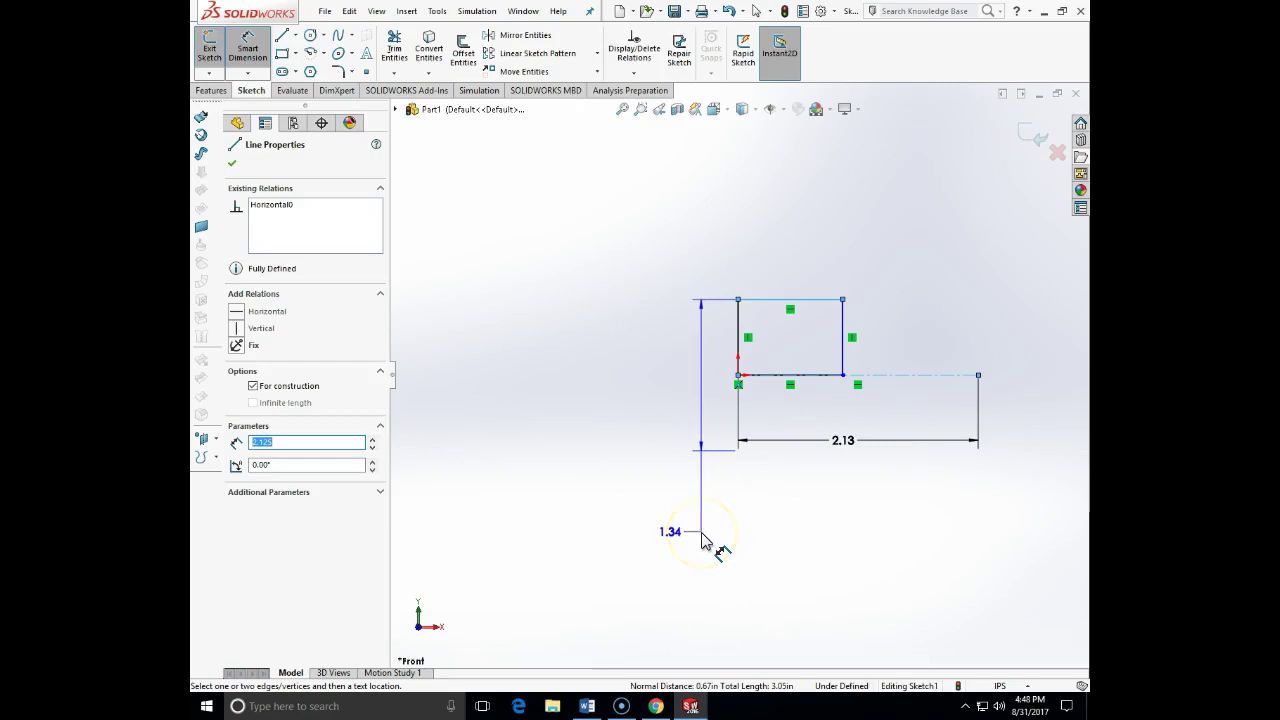
click(700, 540)
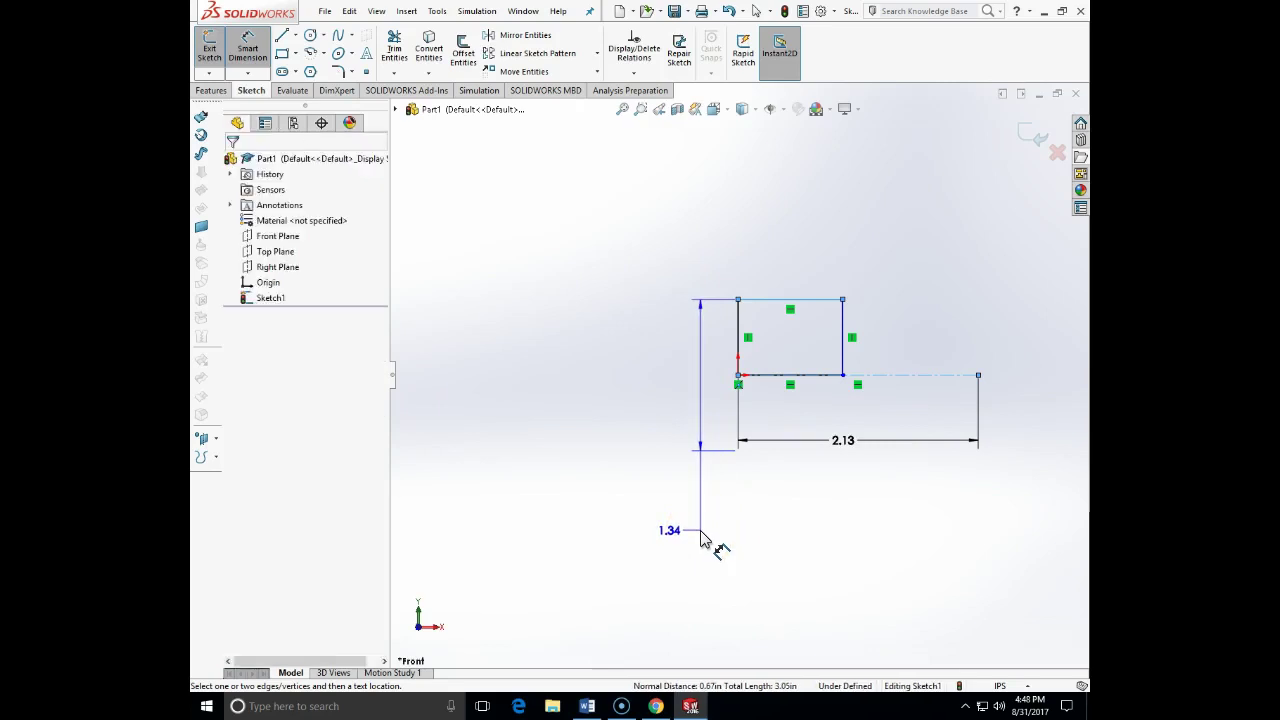
click(680, 508)
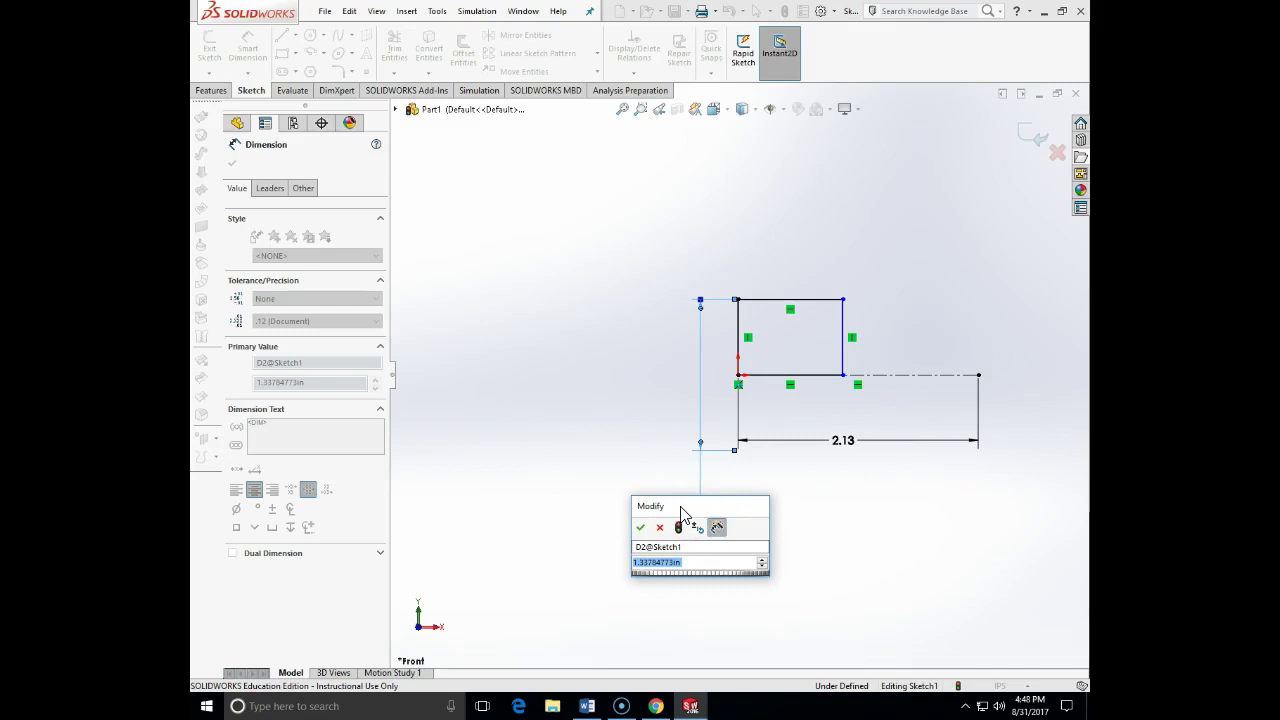
key(BackSpace)
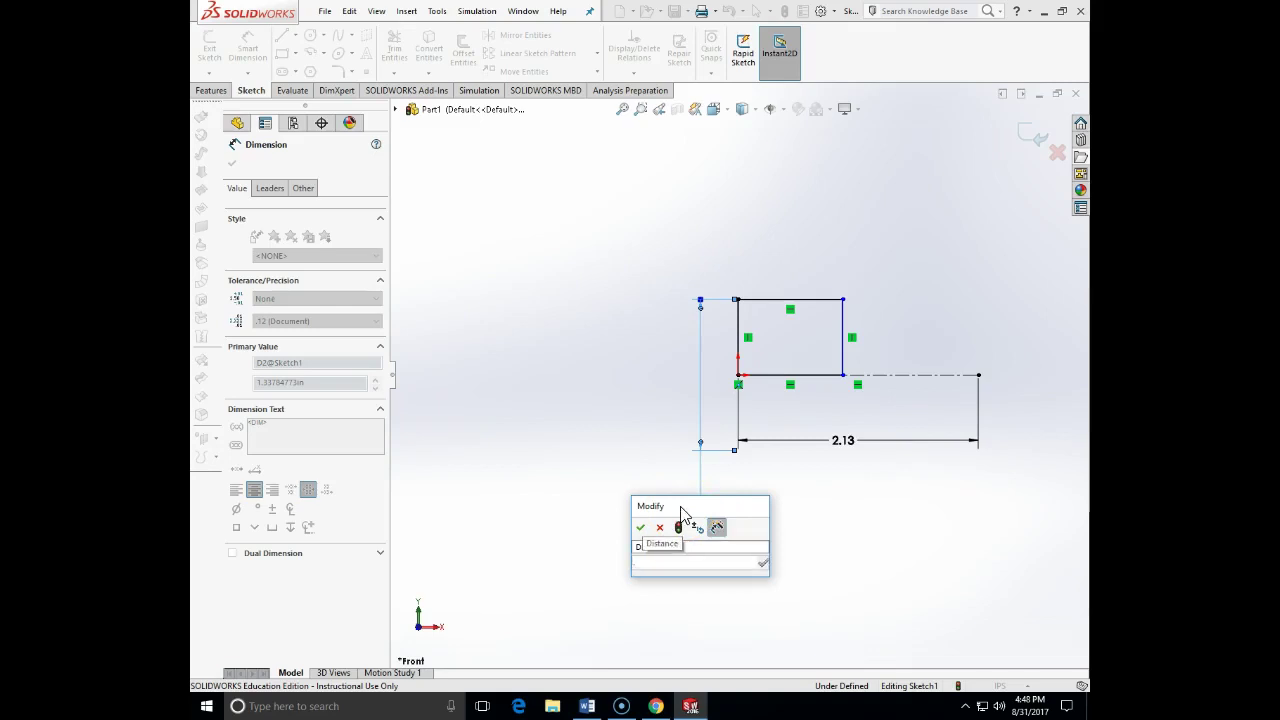
text(.74)
key(Return)
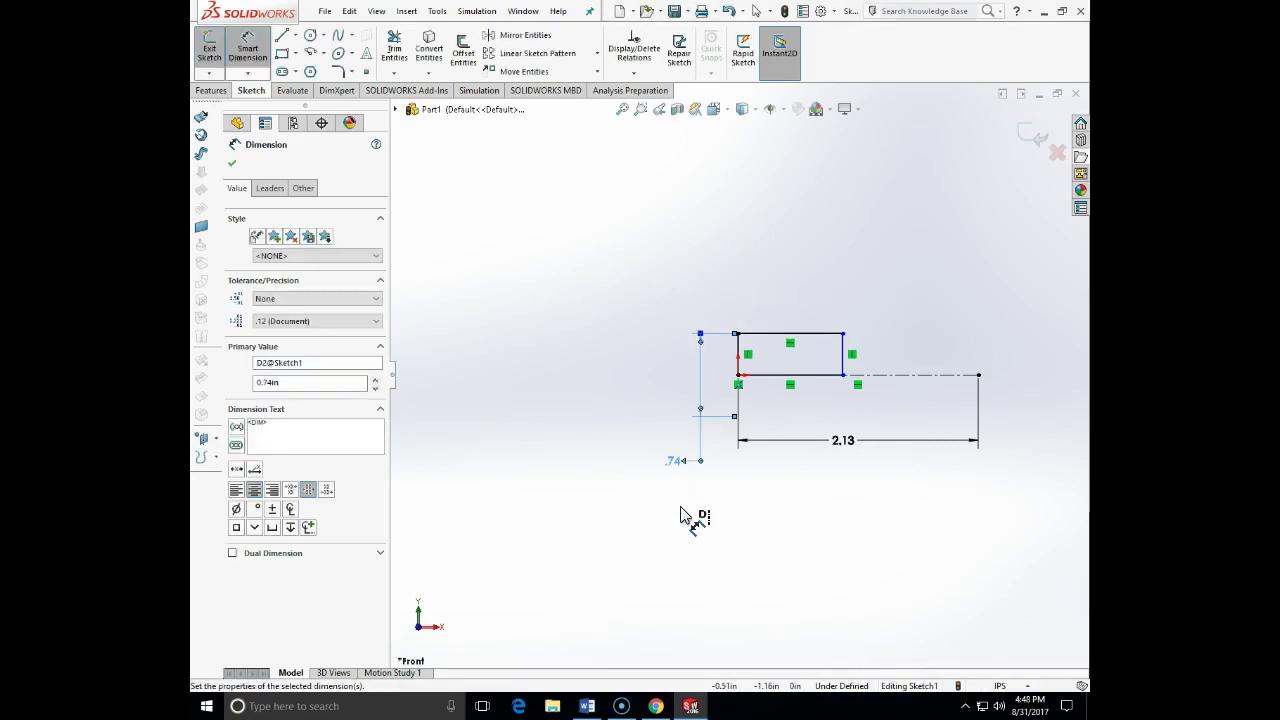
click(232, 163)
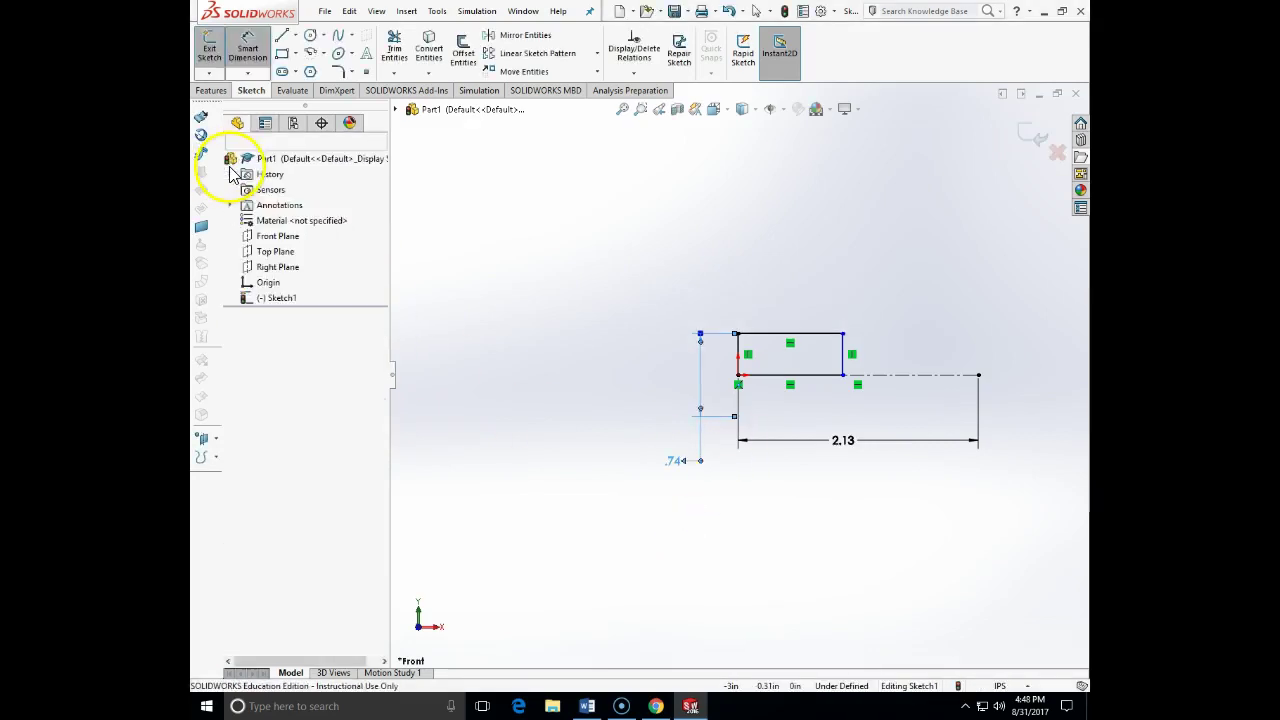
Set the first rectangle's length along the centerline to 0.88 in
click(247, 48)
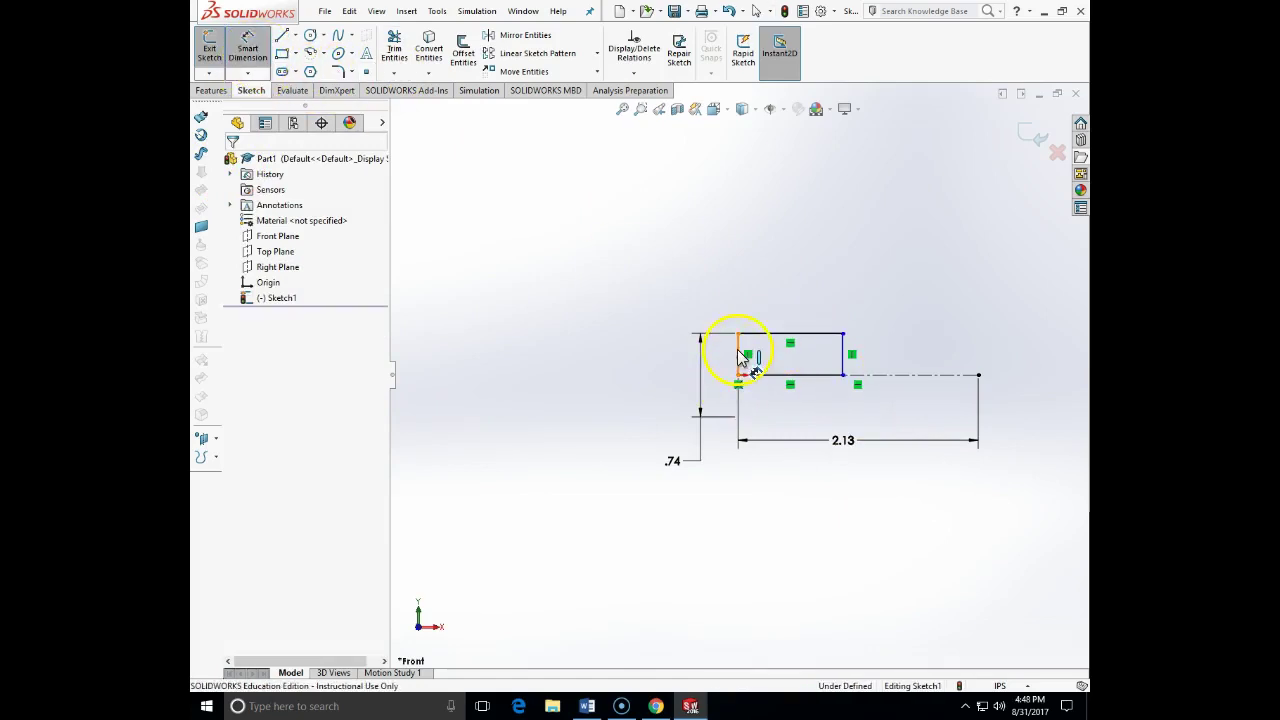
click(841, 362)
click(787, 301)
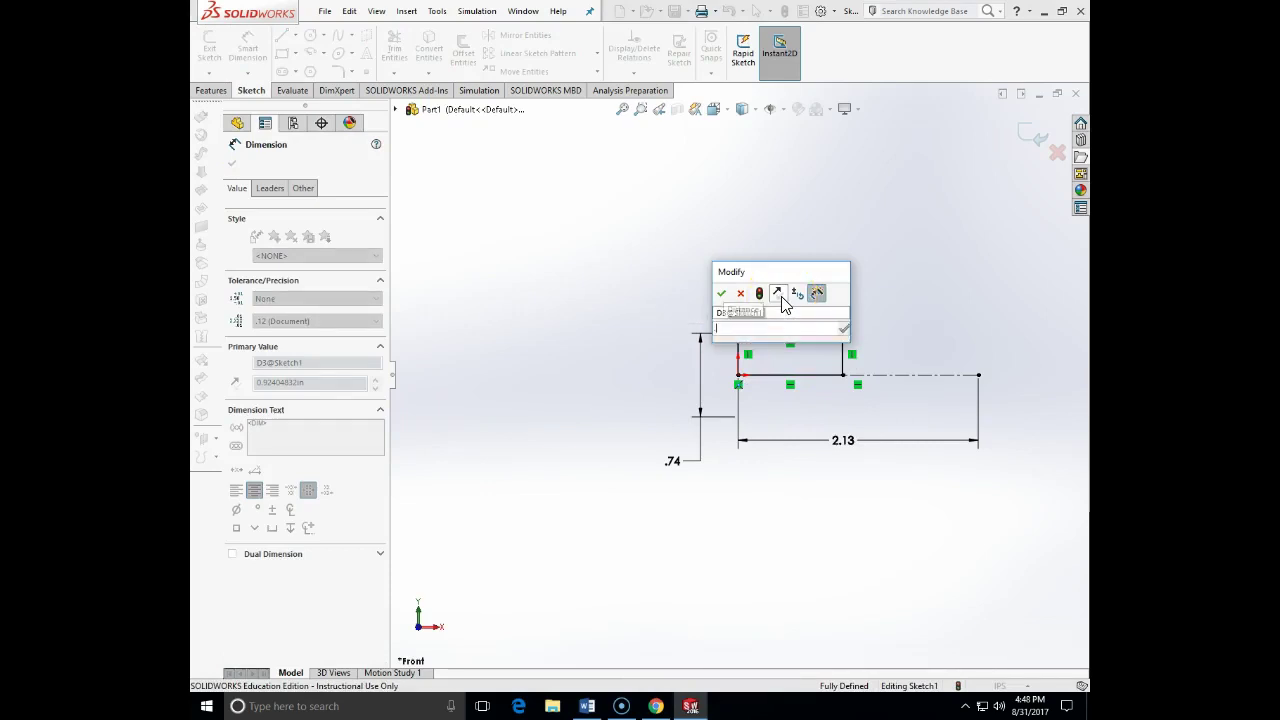
text(88)
key(Return)
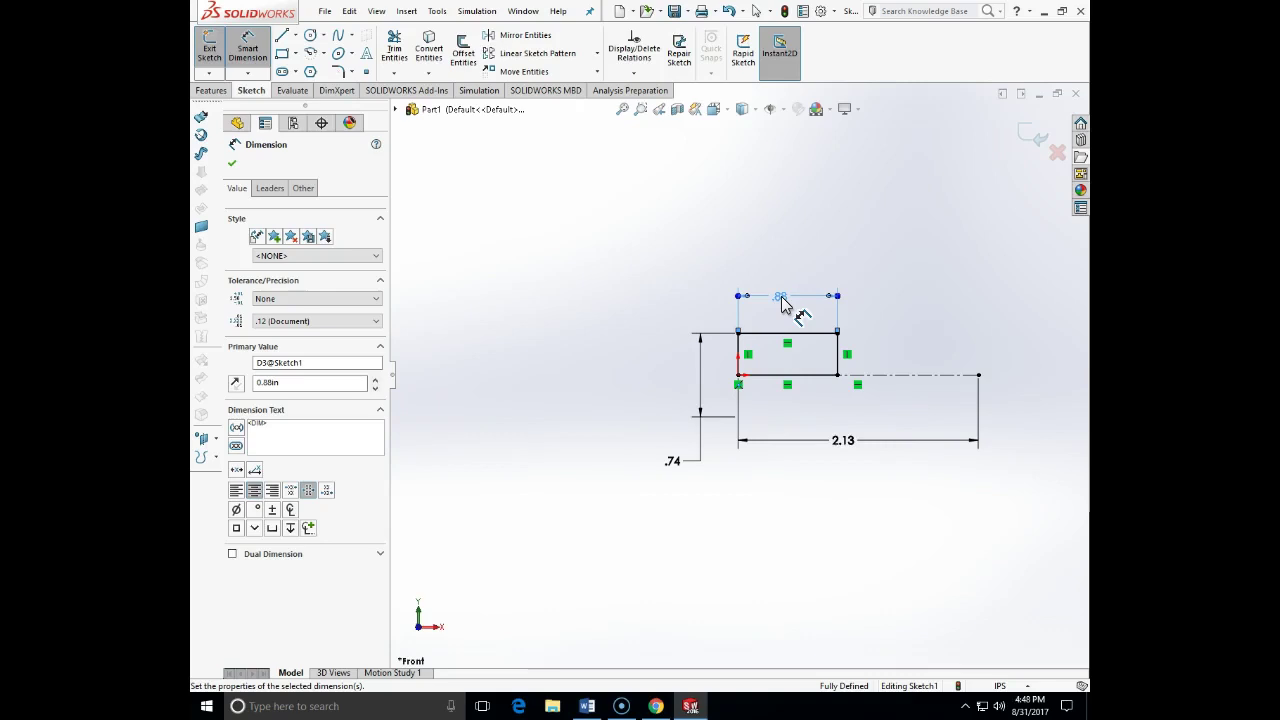
Draw a second rectangle from the centerline's right end back to the first rectangle's corner
click(232, 164)
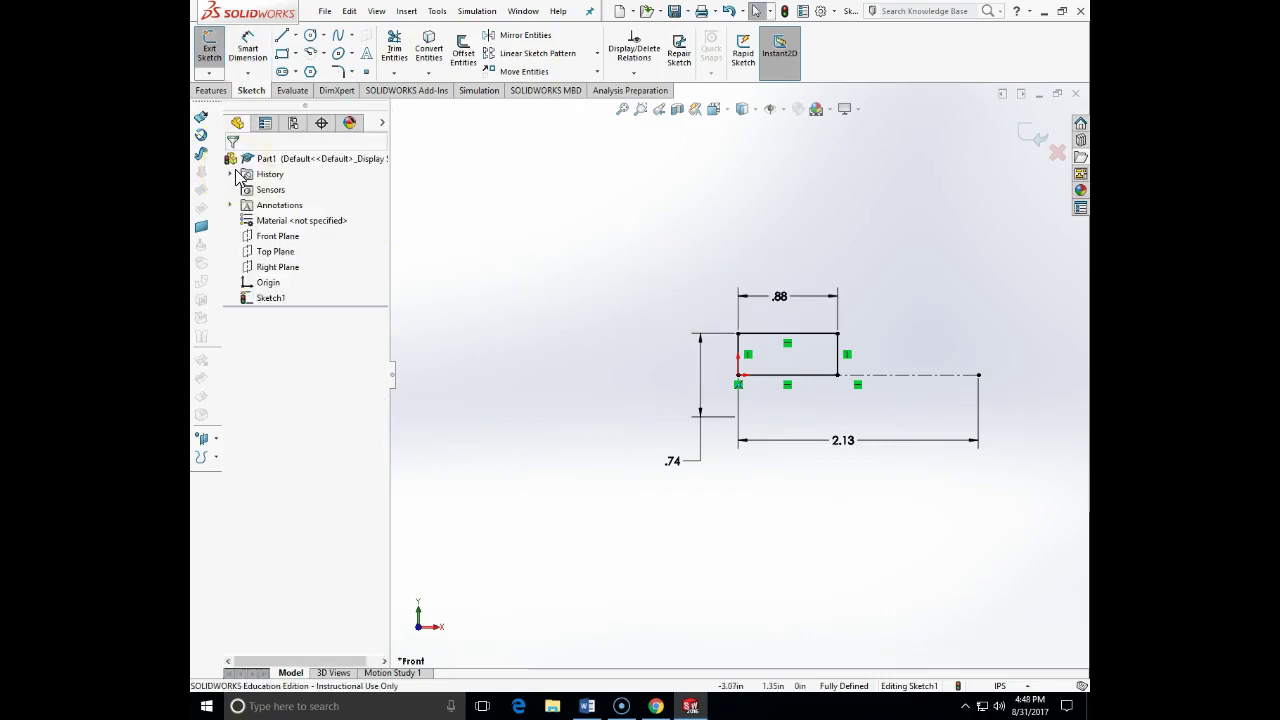
click(287, 58)
click(979, 377)
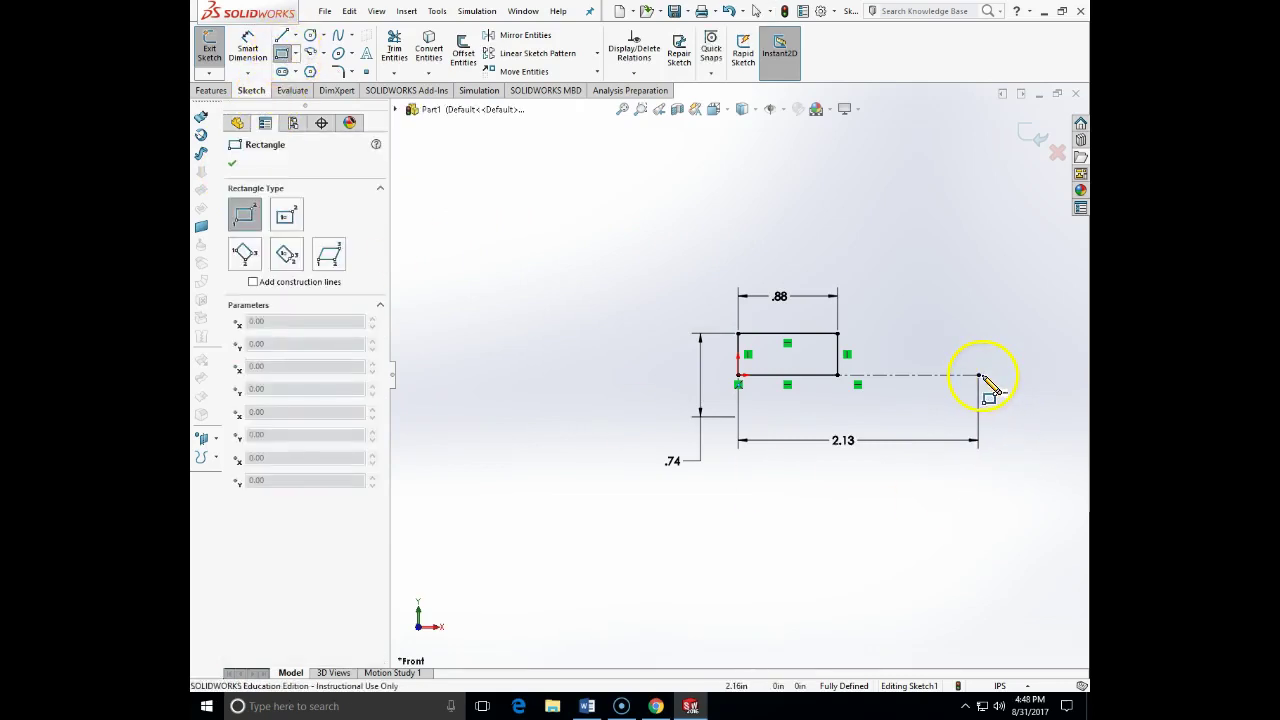
drag(979, 377, 838, 349)
key(Escape)
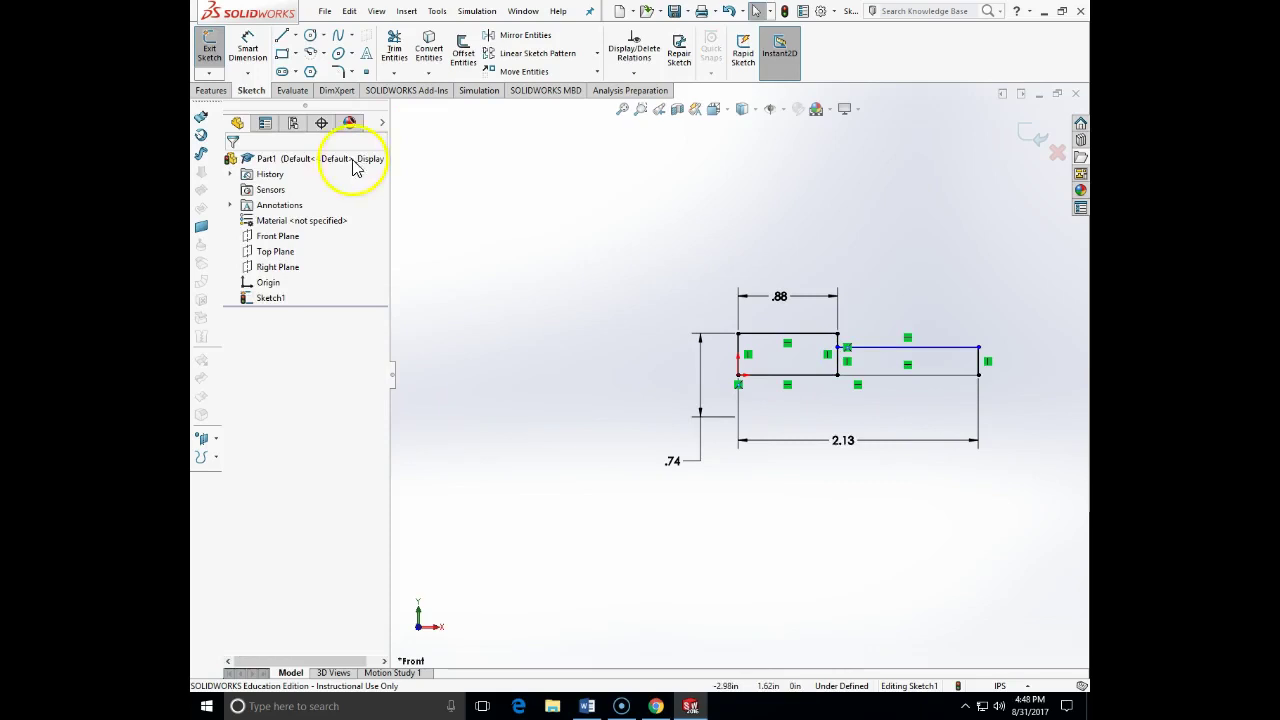
click(247, 47)
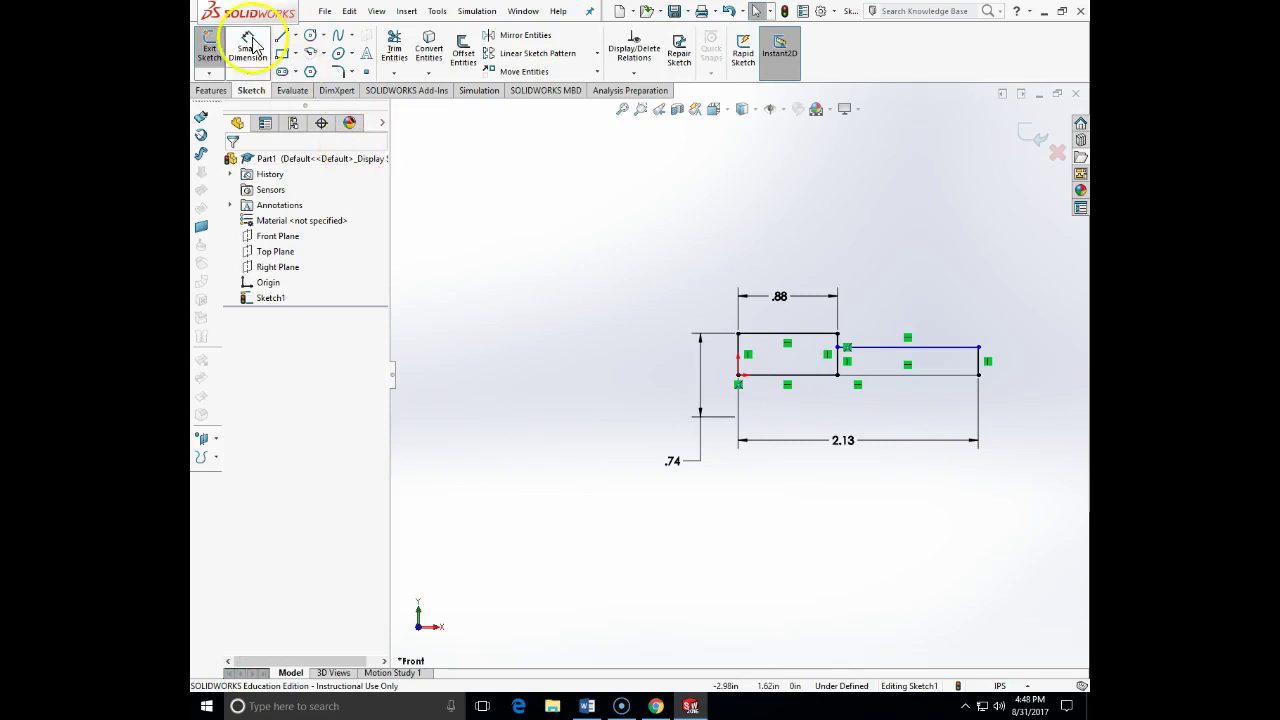
click(928, 356)
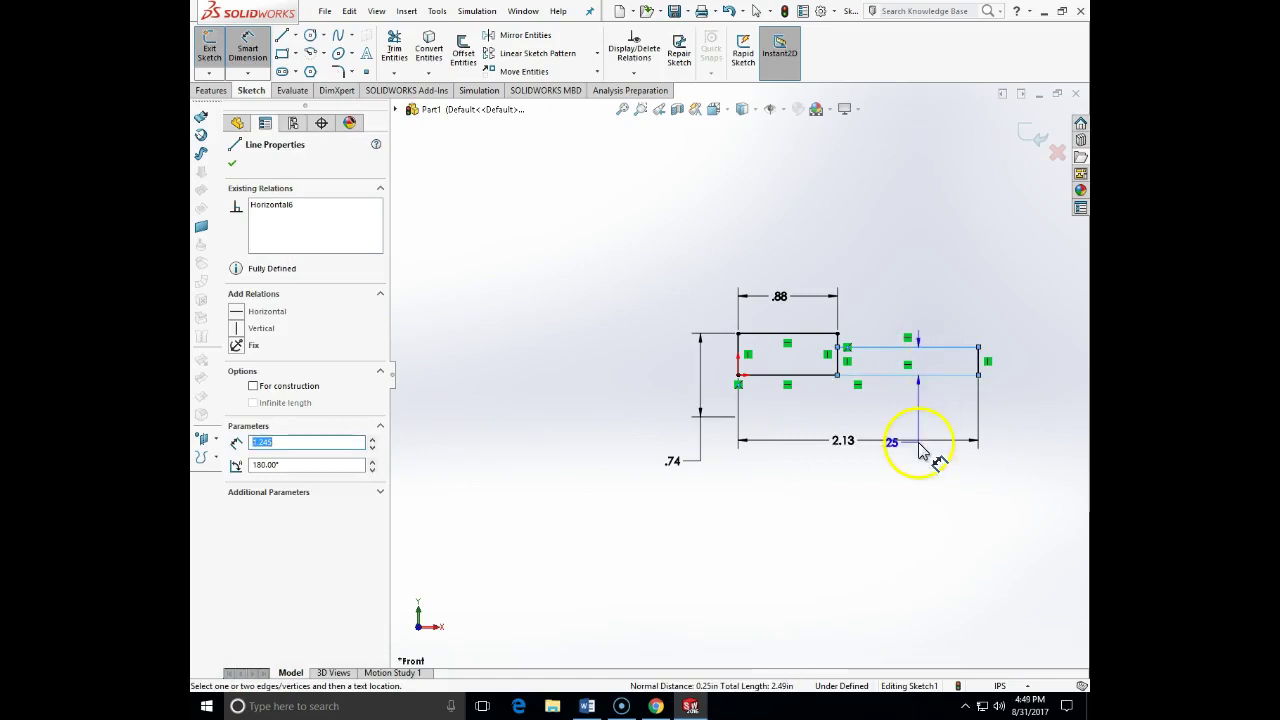
key(Escape)
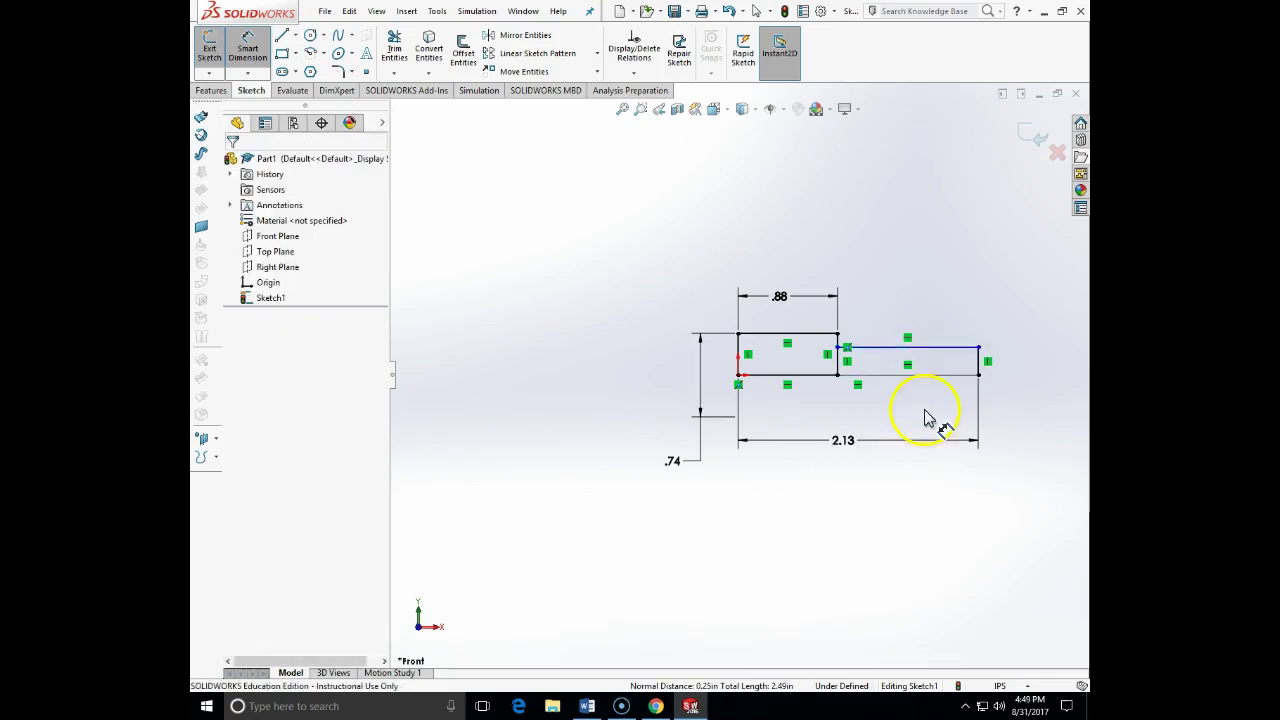
Extend a centerline from the small step's lower-right corner past the shaft's end
click(294, 35)
click(305, 70)
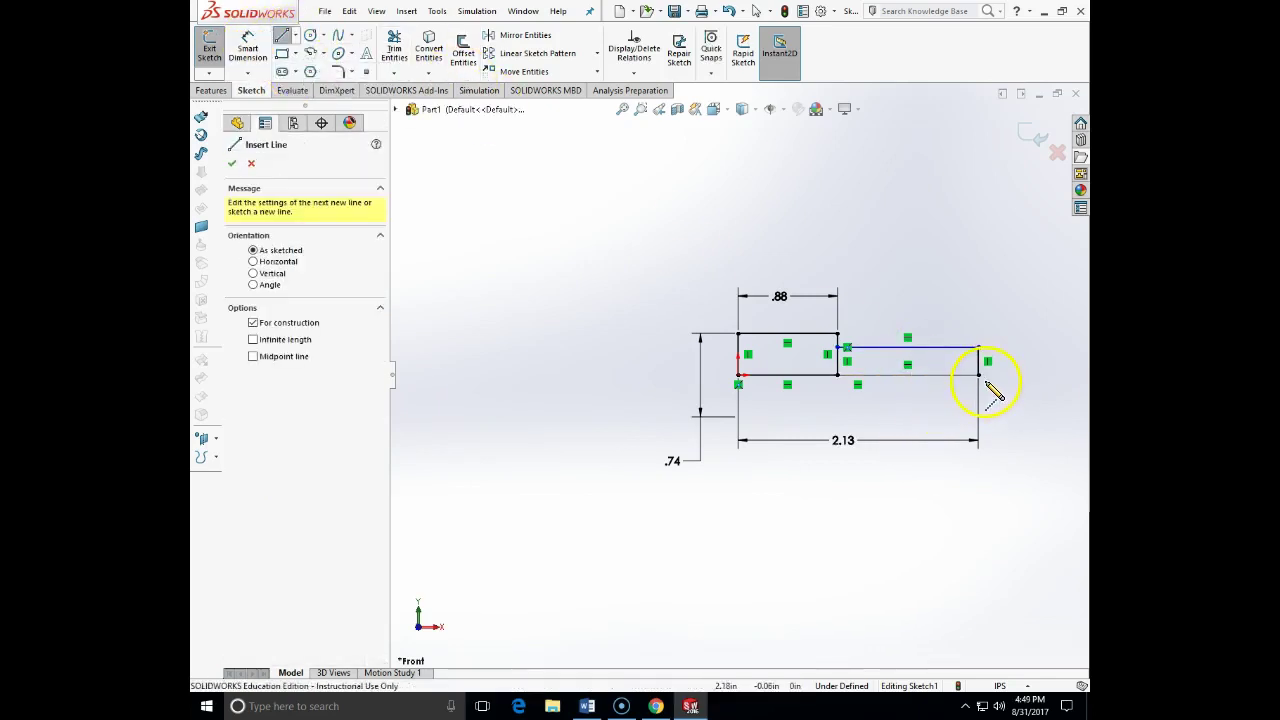
click(978, 375)
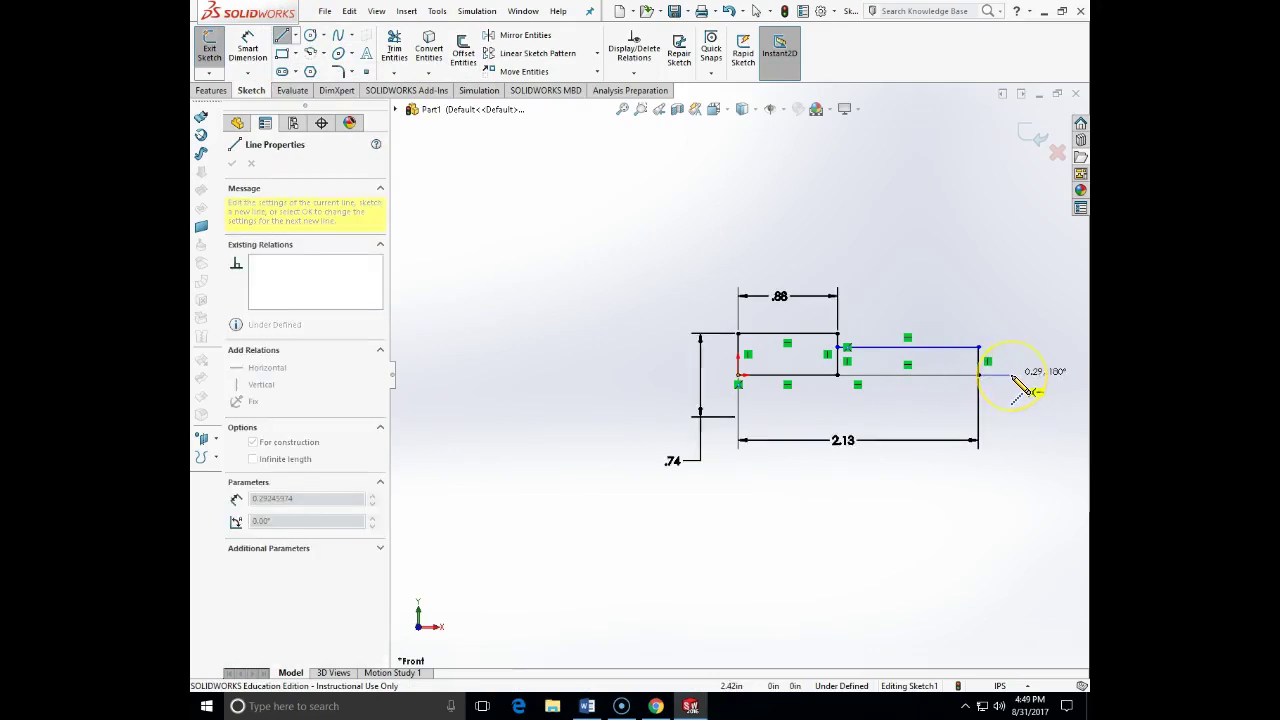
click(1011, 375)
key(Escape)
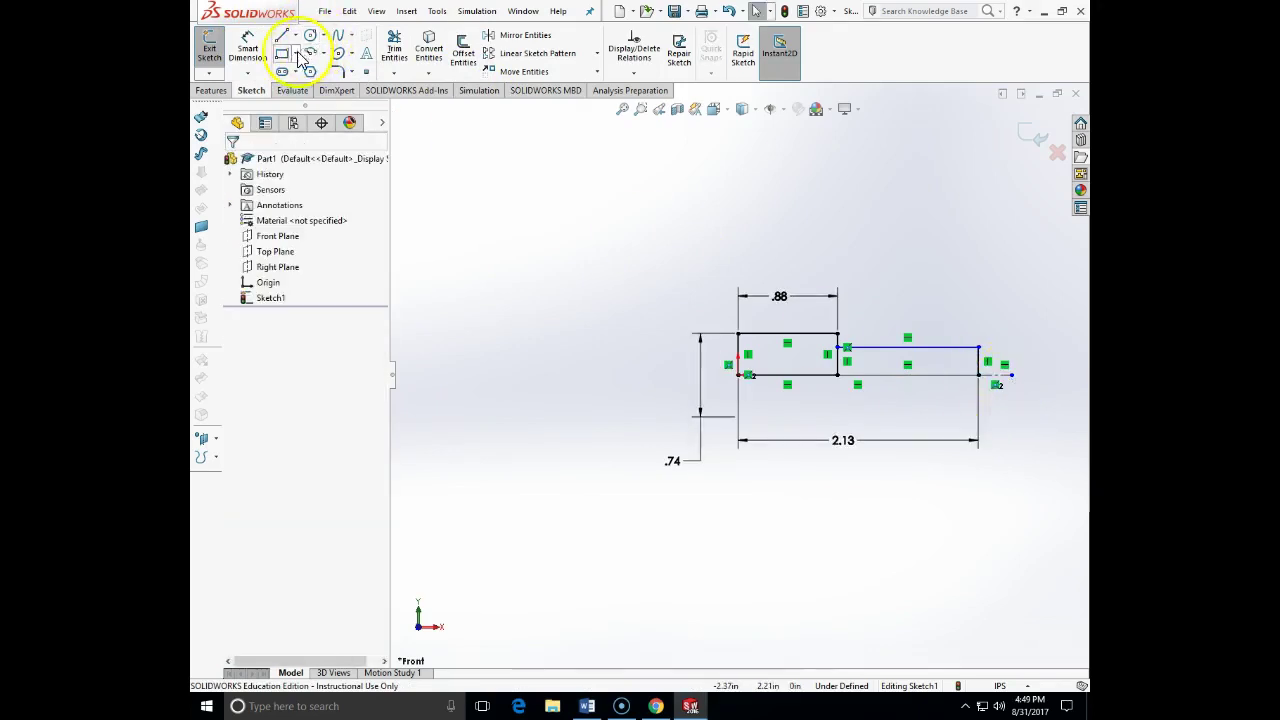
Dimension the small step as a 0.50 in diameter about the centerline
click(247, 48)
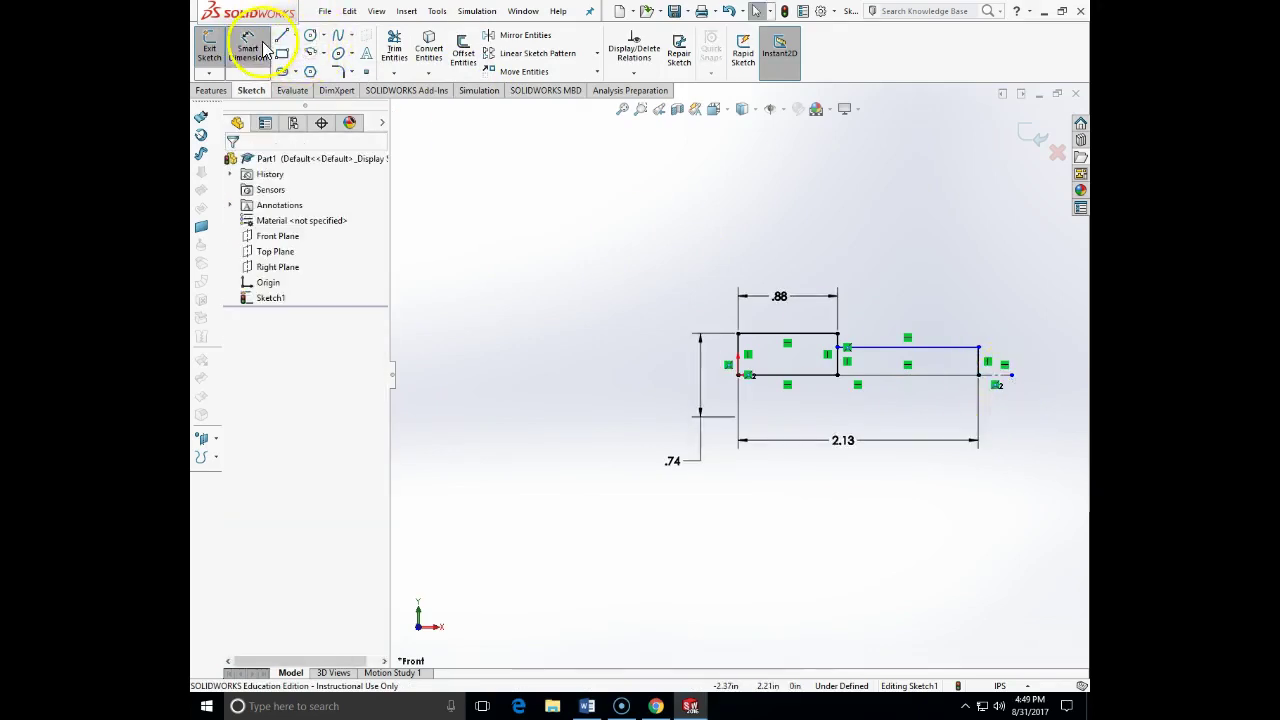
click(946, 356)
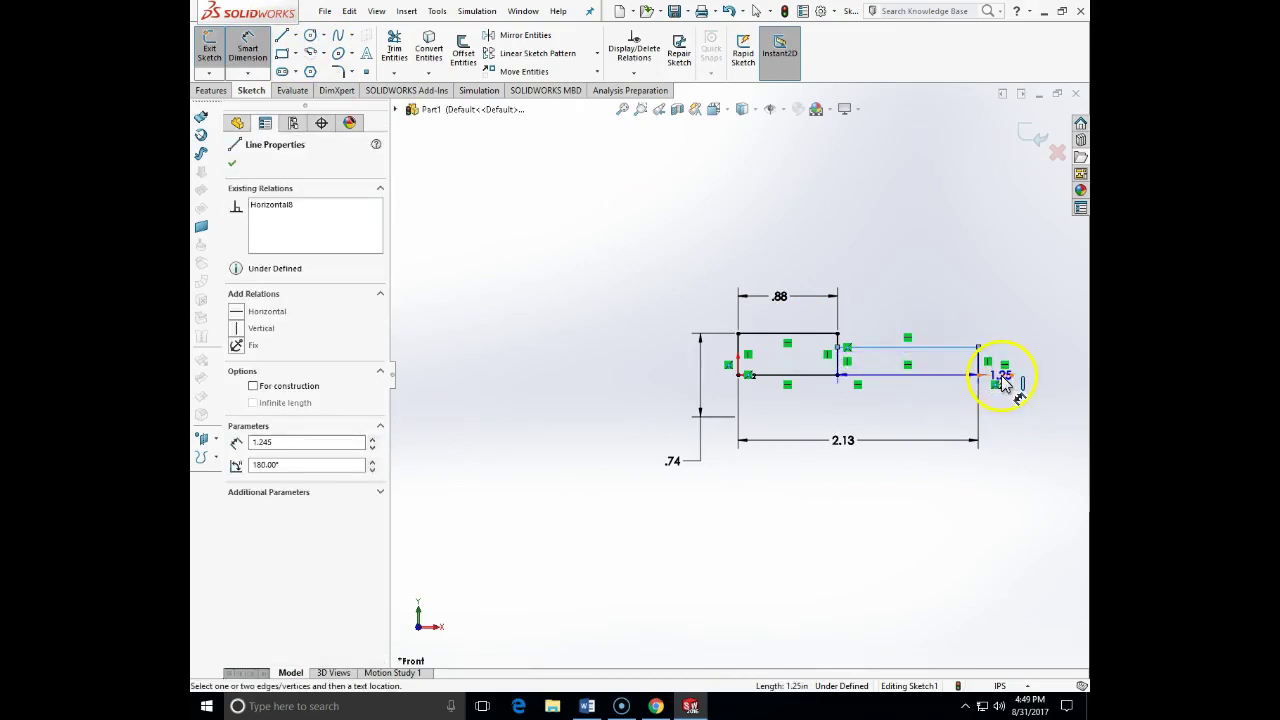
click(998, 376)
click(1015, 436)
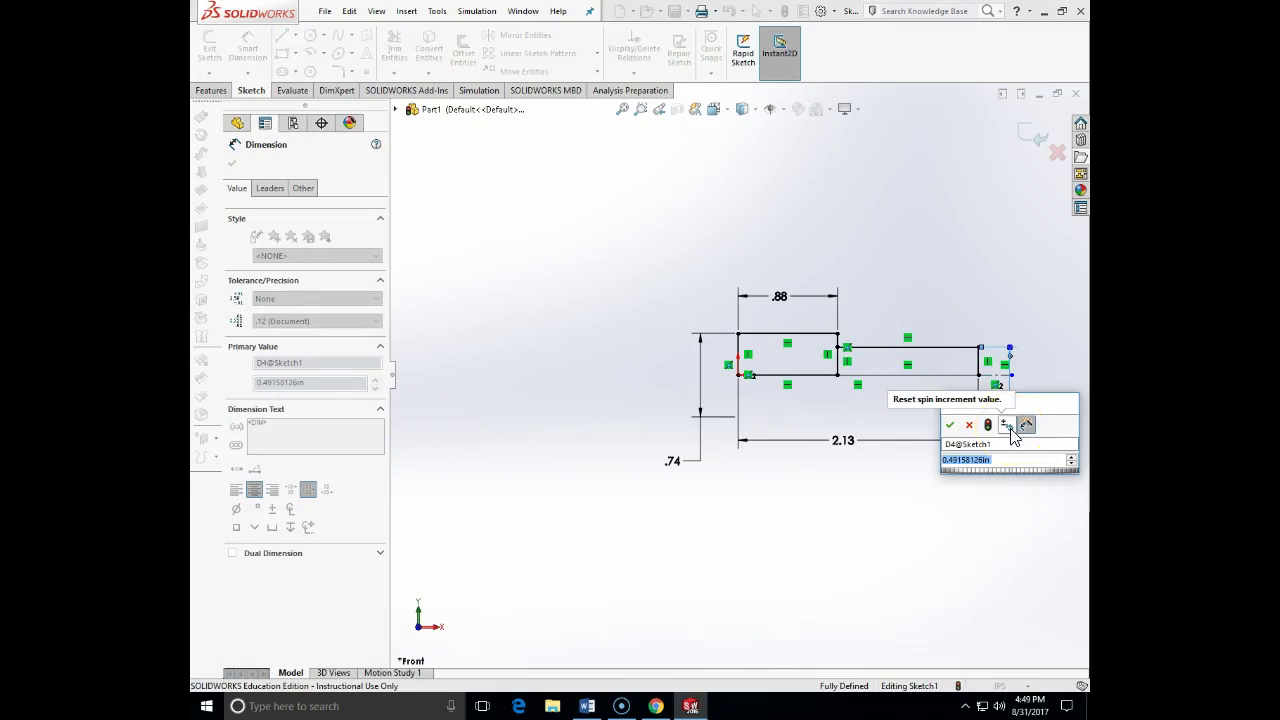
text(.5)
key(Return)
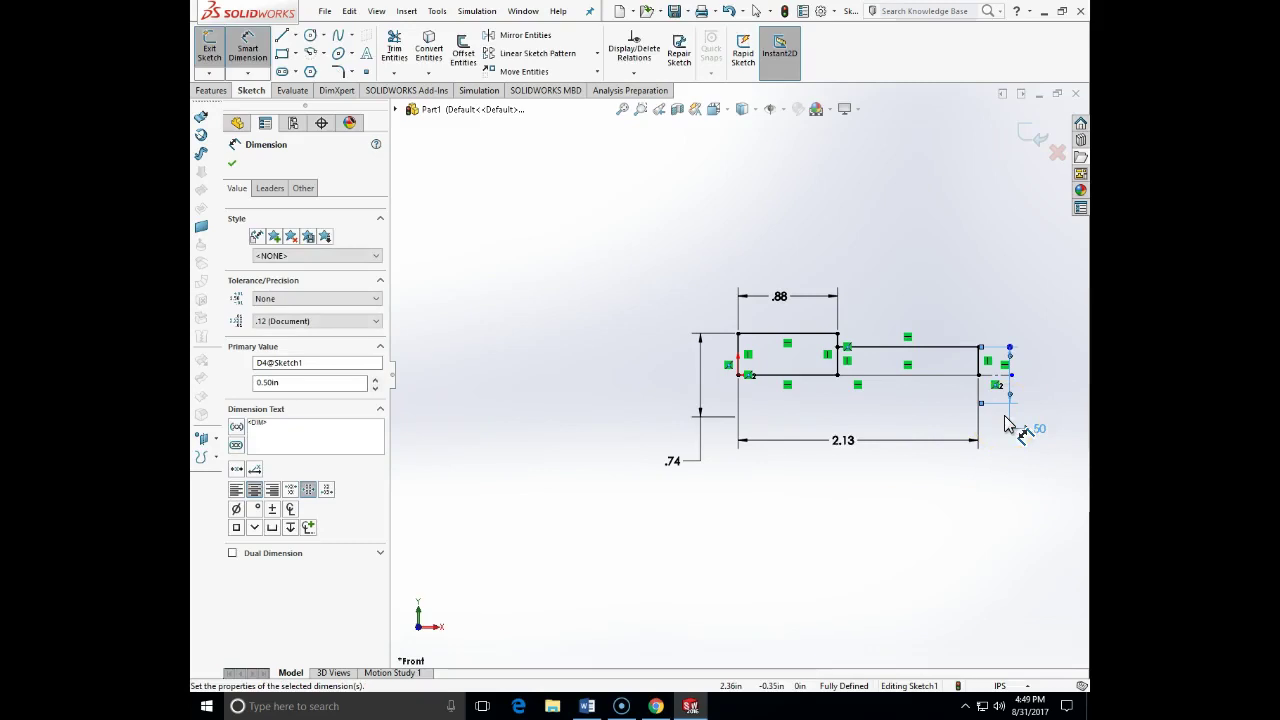
key(Escape)
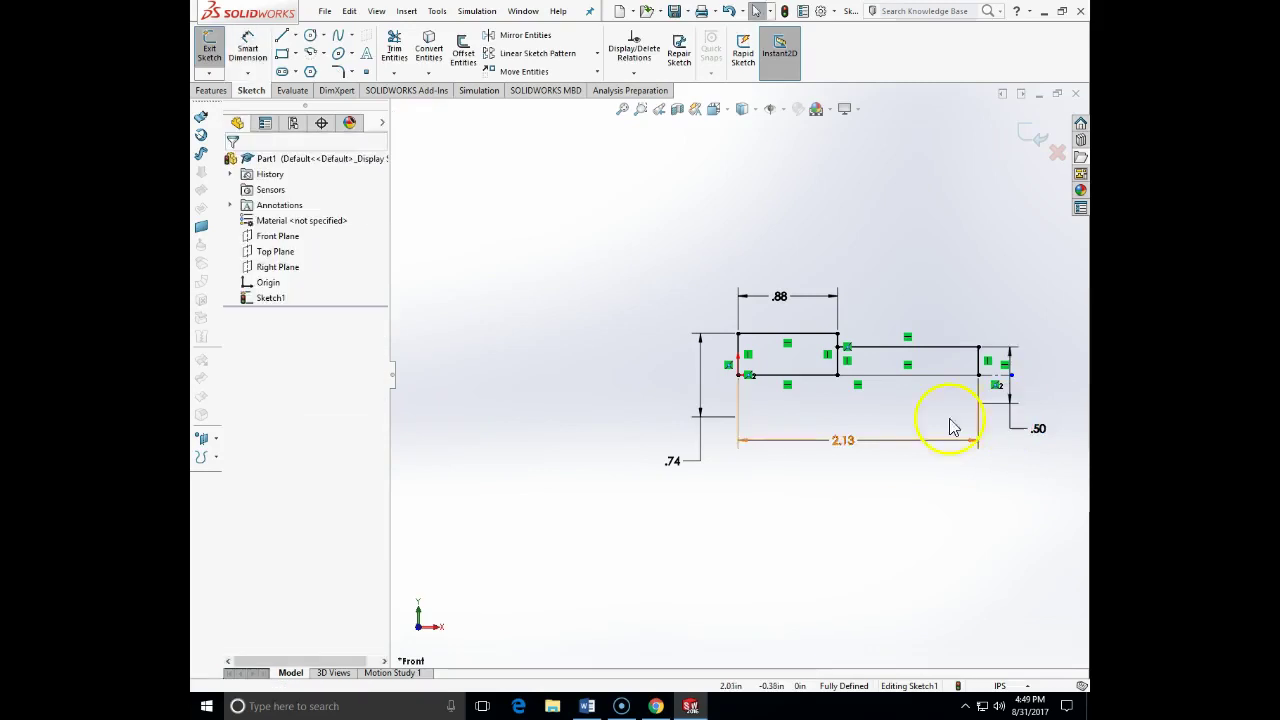
Draw a slanted line from the large step's top-right corner to the small step's top edge
click(295, 35)
click(295, 55)
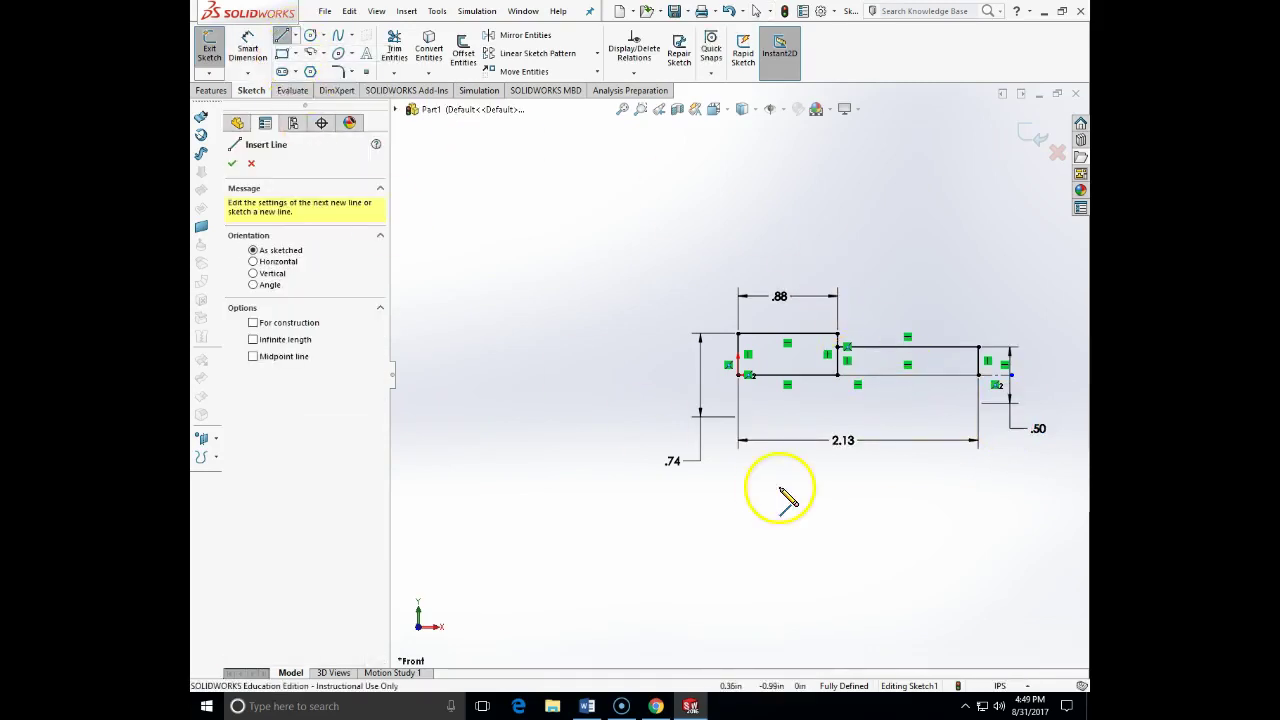
click(839, 335)
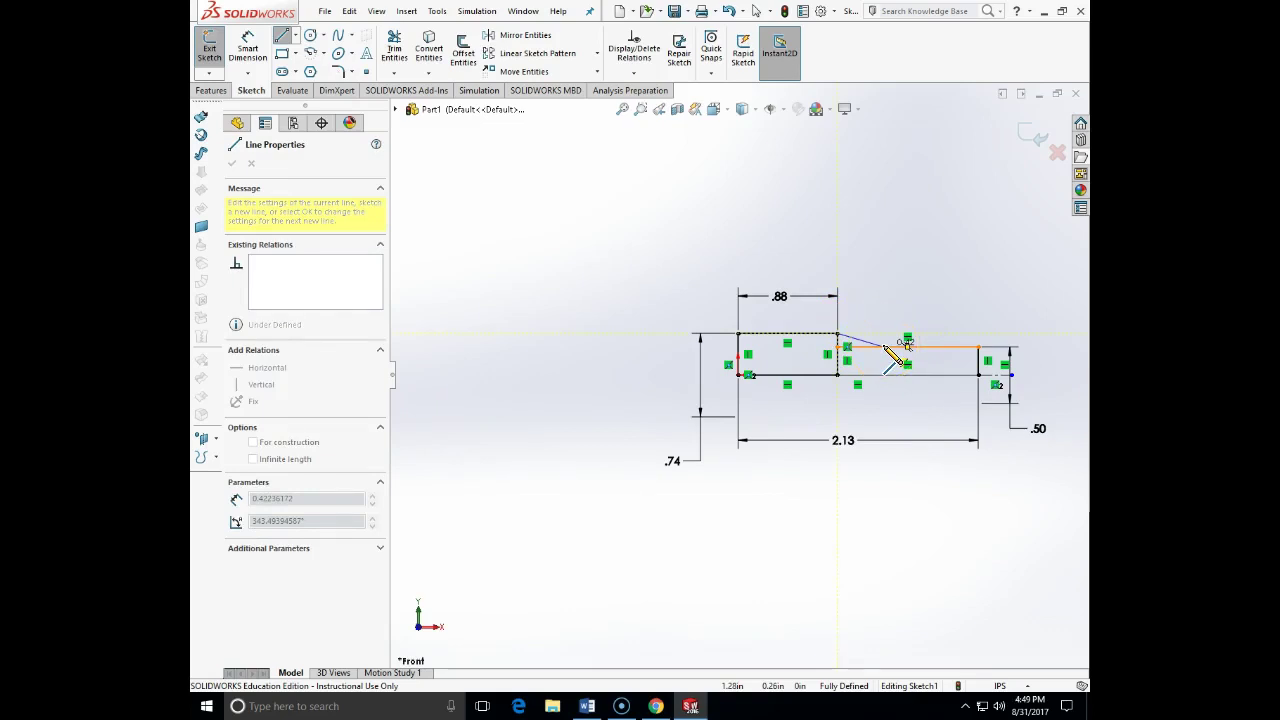
click(885, 347)
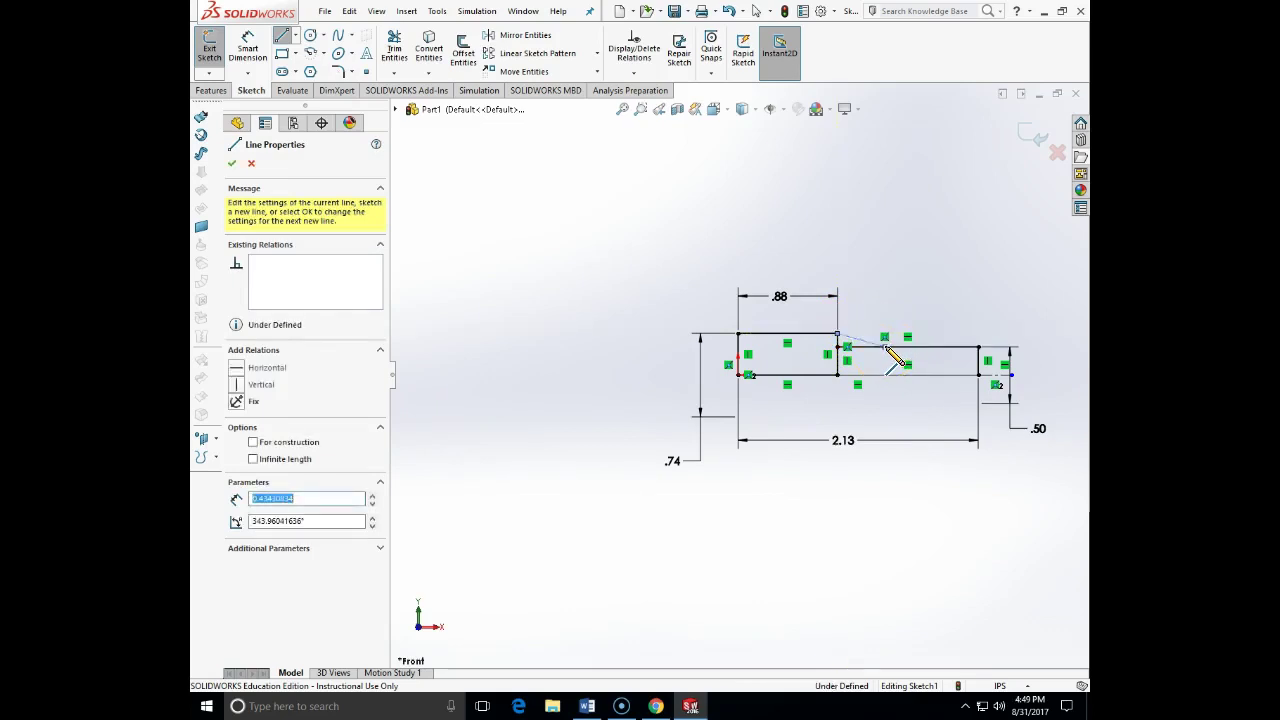
double_click(886, 345)
Dimension the slanted line's angle from the horizontal edge at 40°
click(508, 164)
click(246, 50)
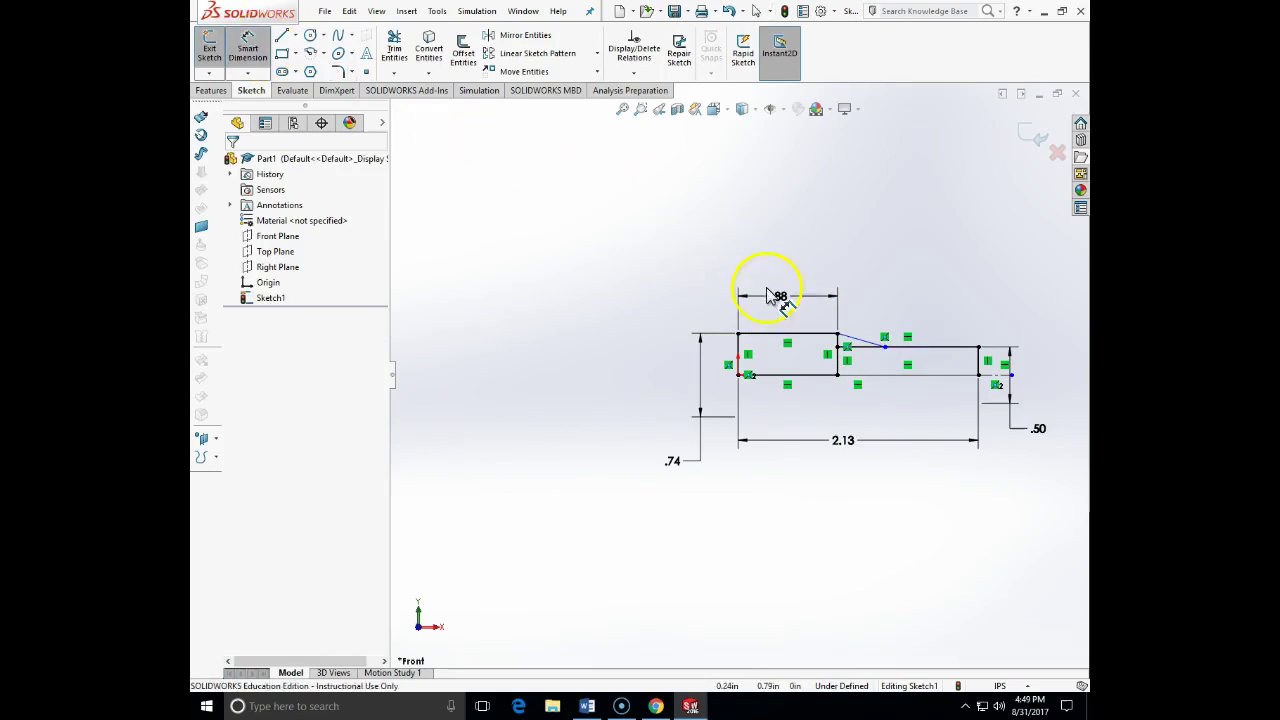
click(851, 343)
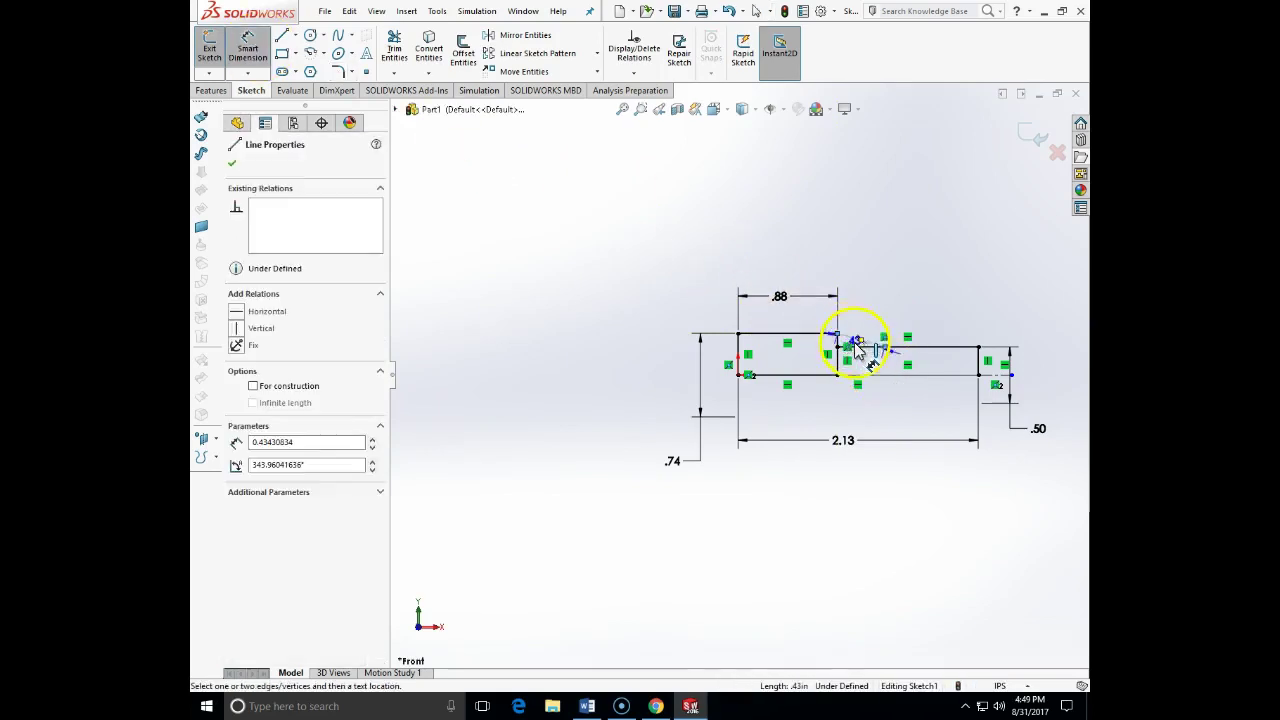
click(858, 350)
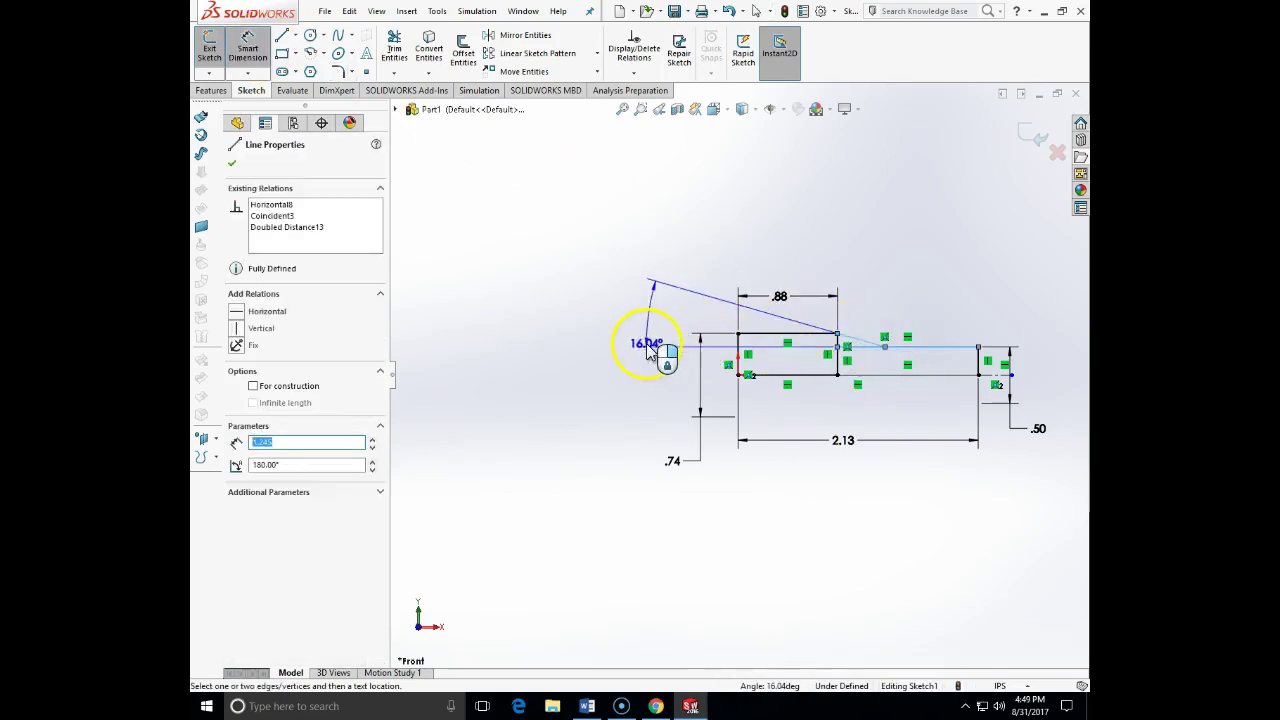
click(647, 350)
text(15)
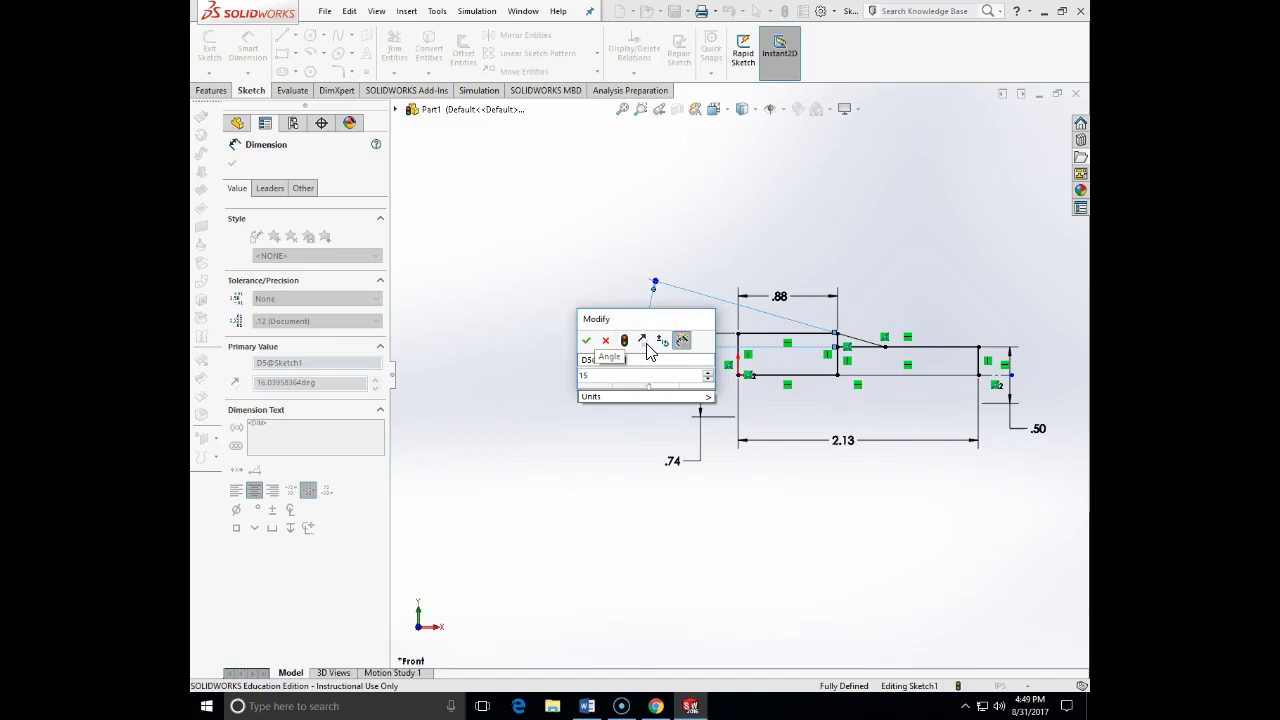
key(BackSpace)
key(BackSpace)
text(40)
key(Return)
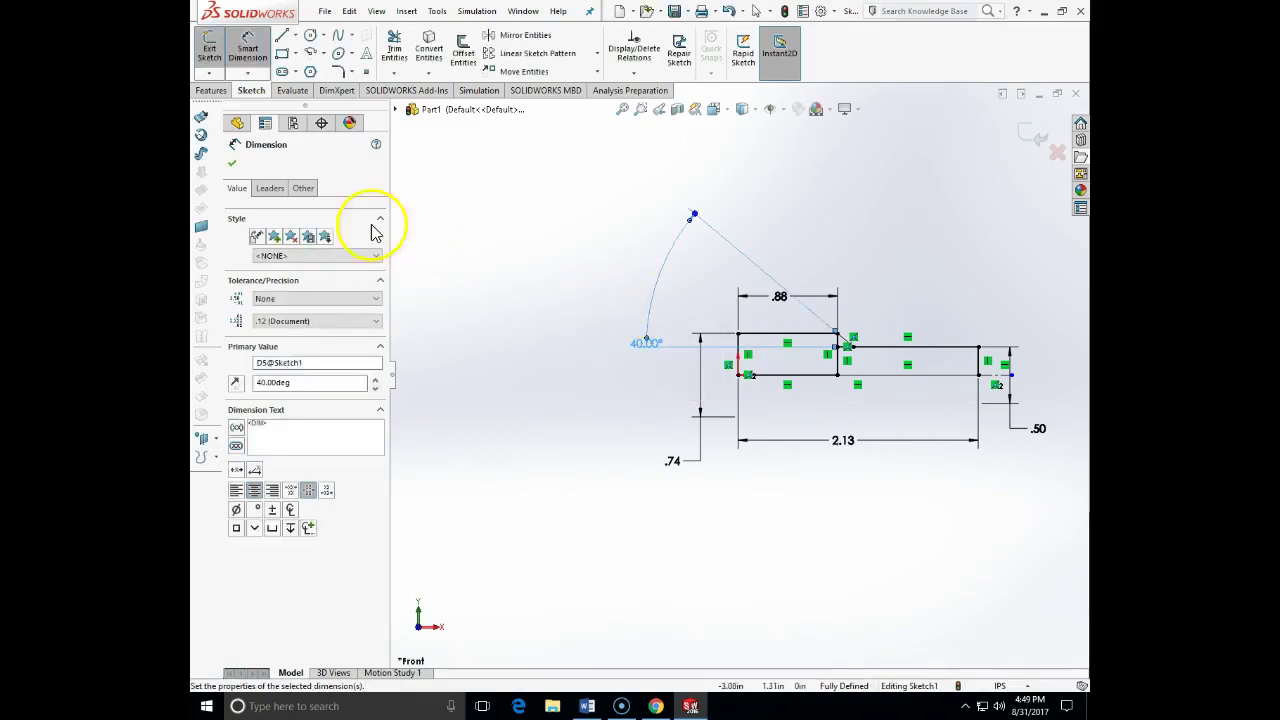
click(232, 163)
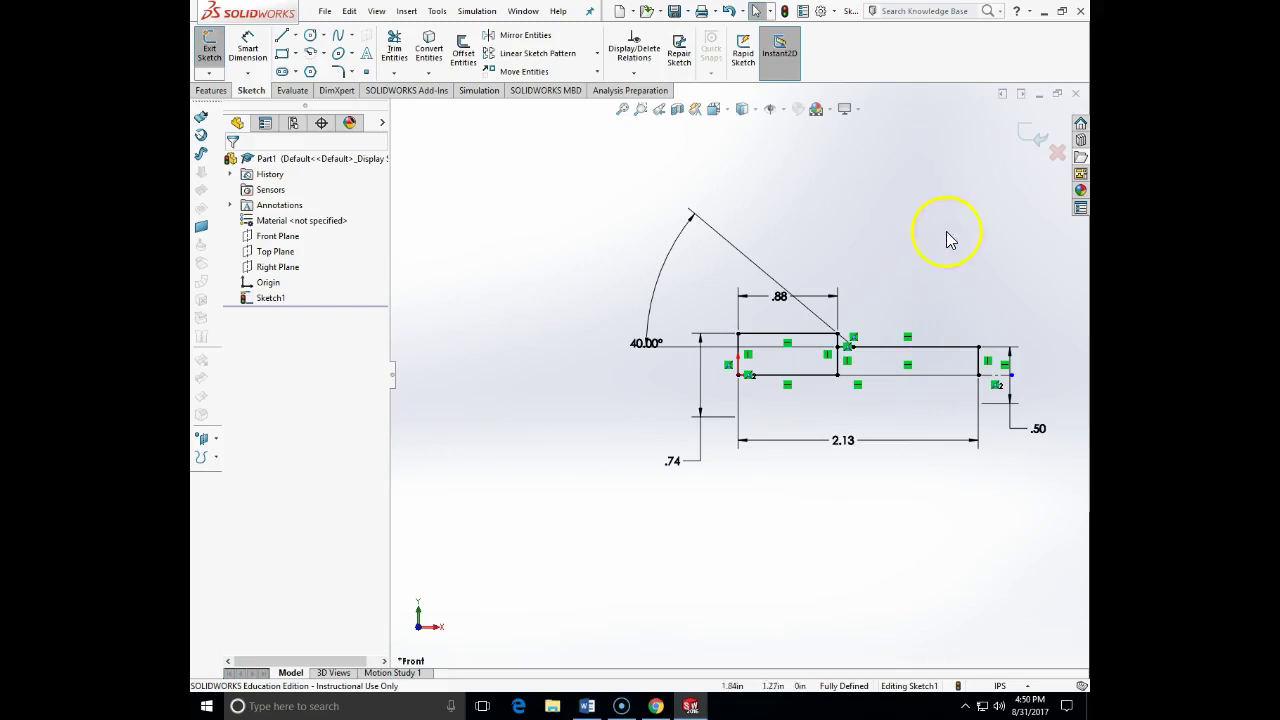
Exit the sketch and revolve the large step, chamfer and small step regions 360° about the centerline
click(1020, 132)
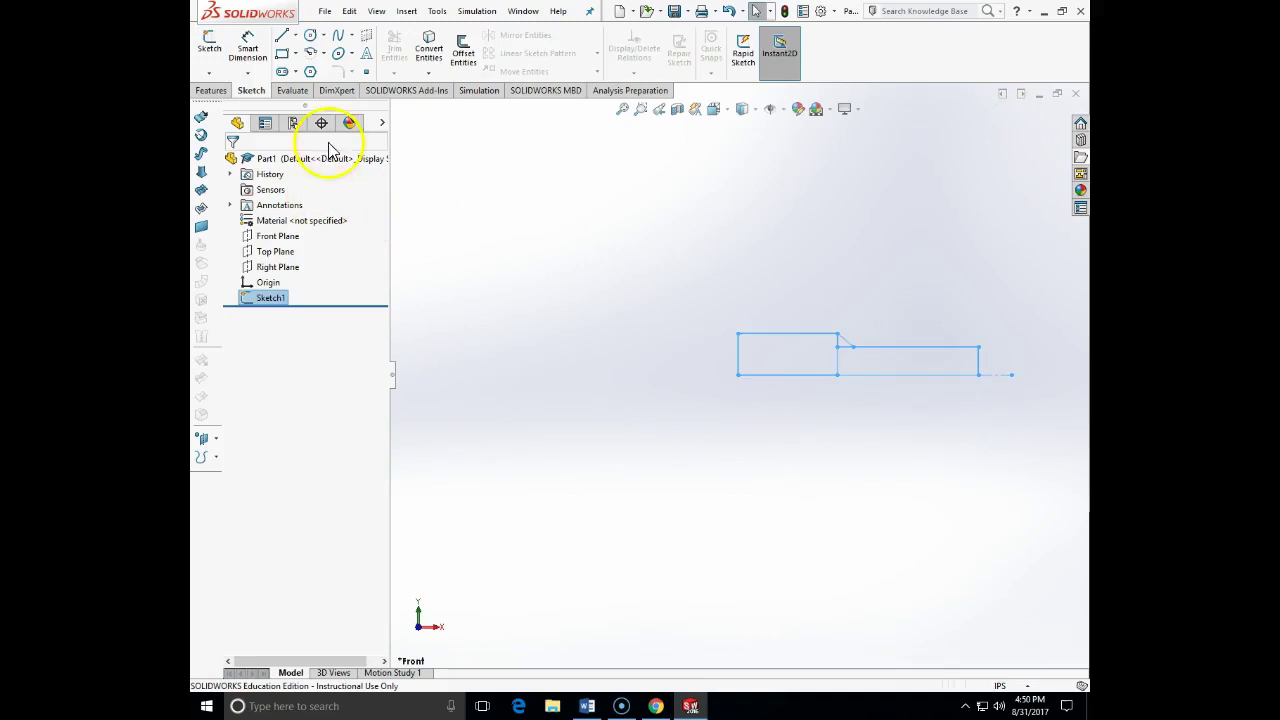
click(212, 91)
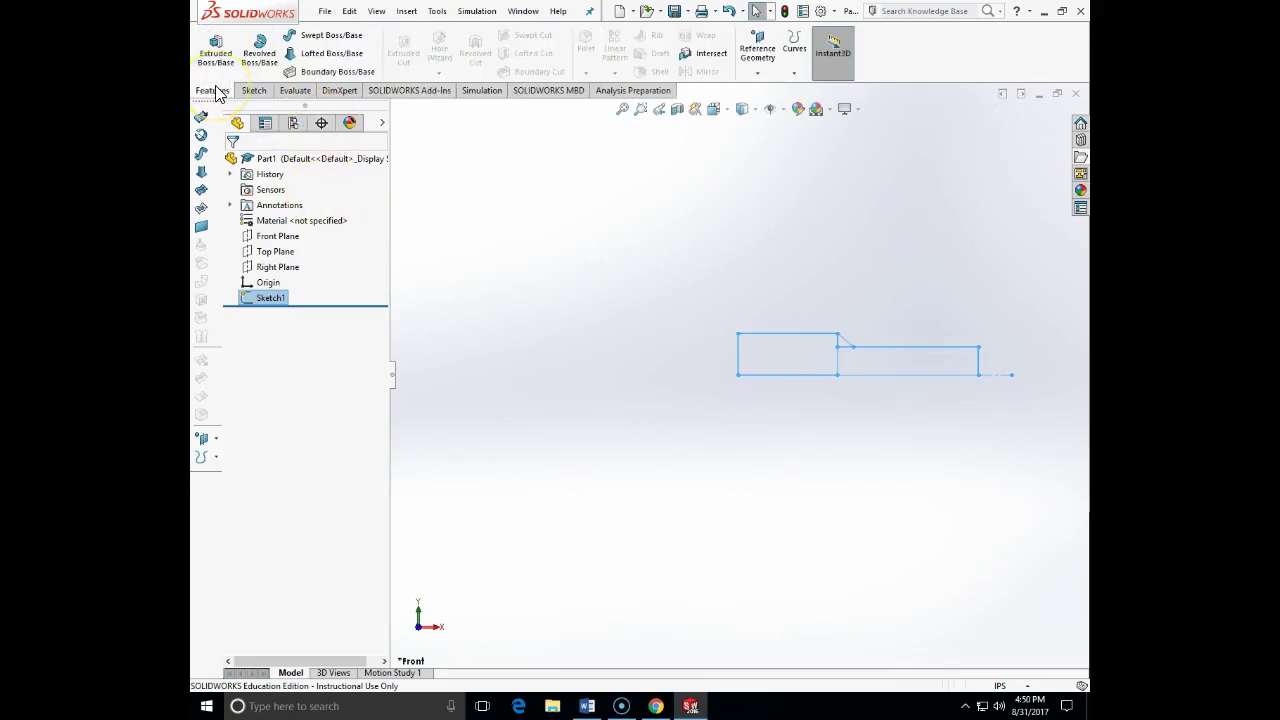
click(260, 60)
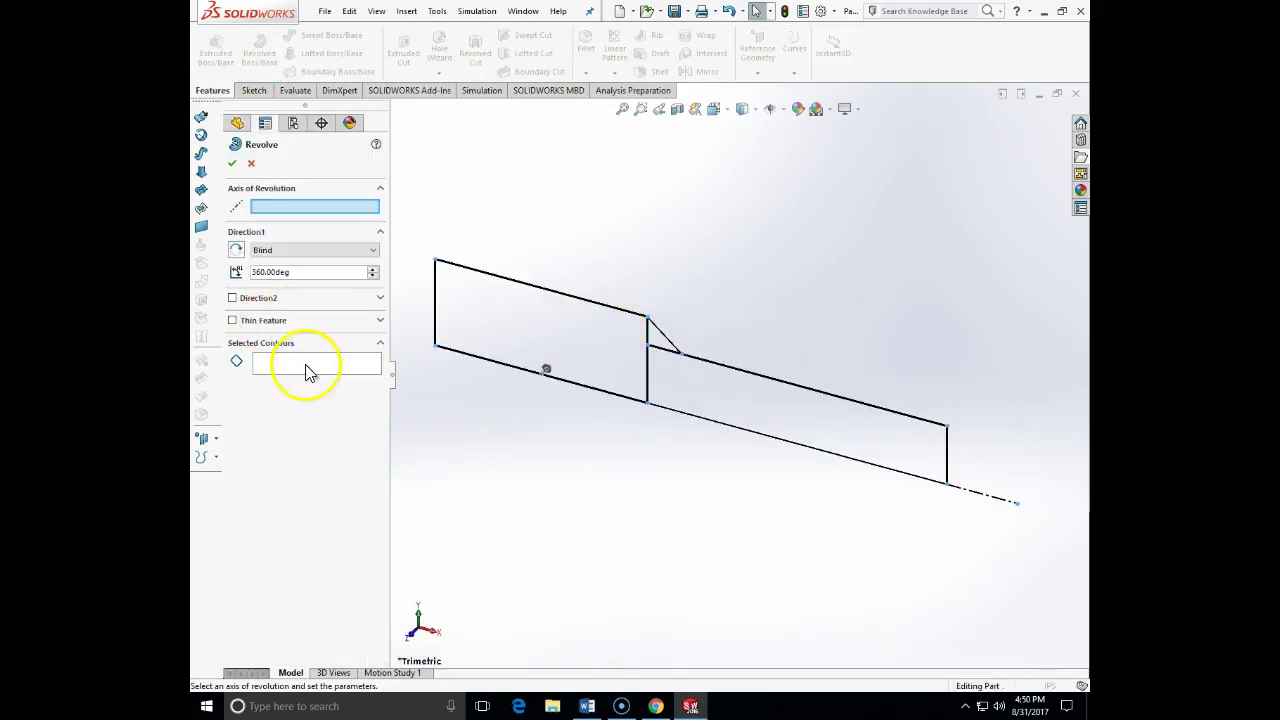
click(308, 365)
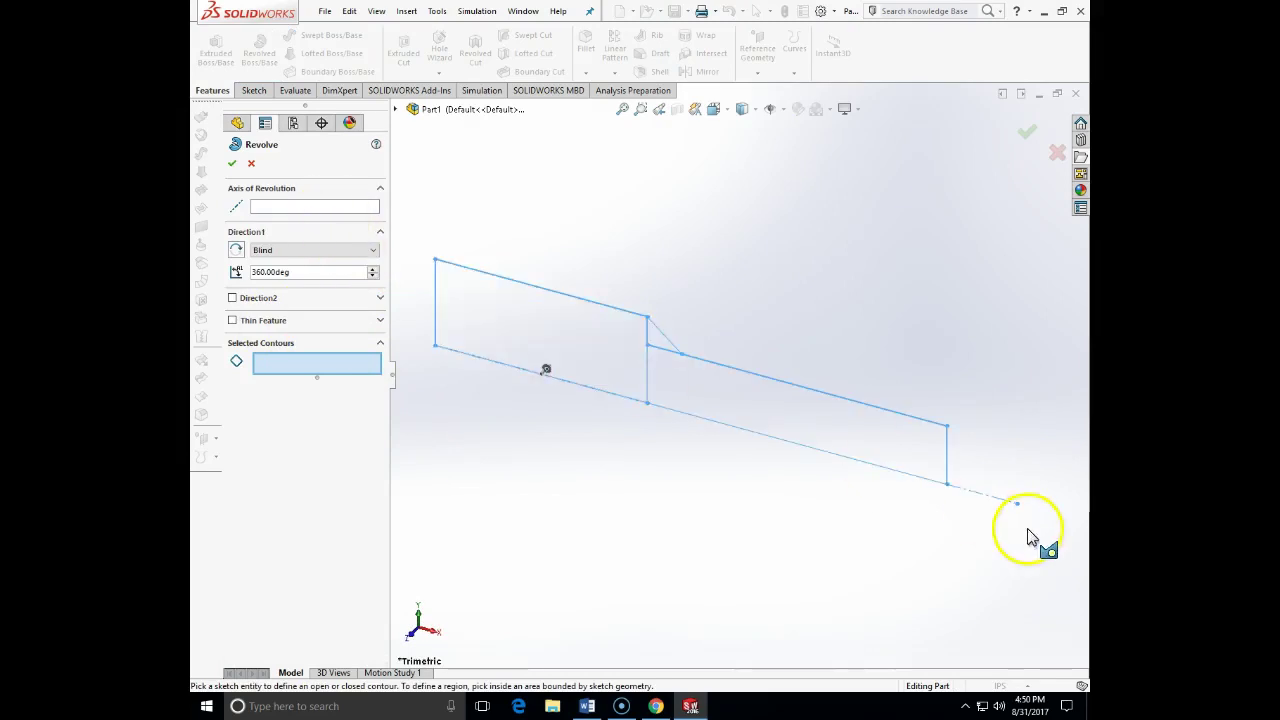
click(992, 497)
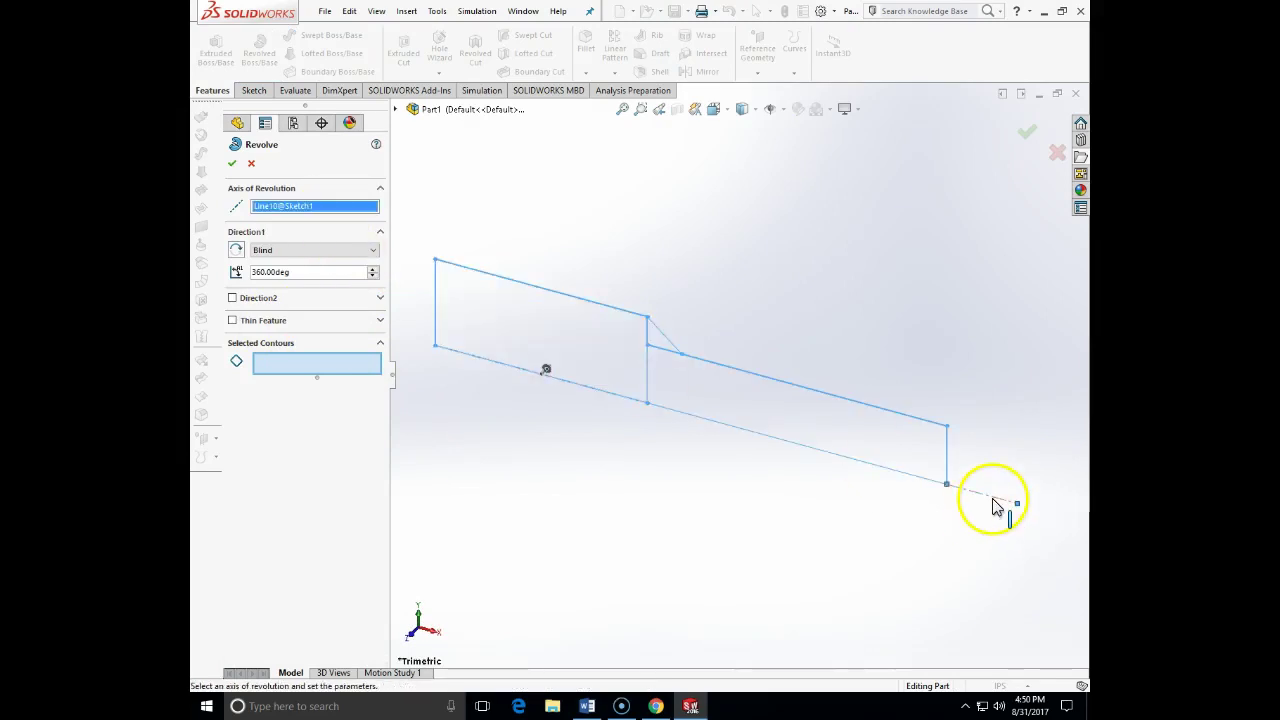
click(509, 311)
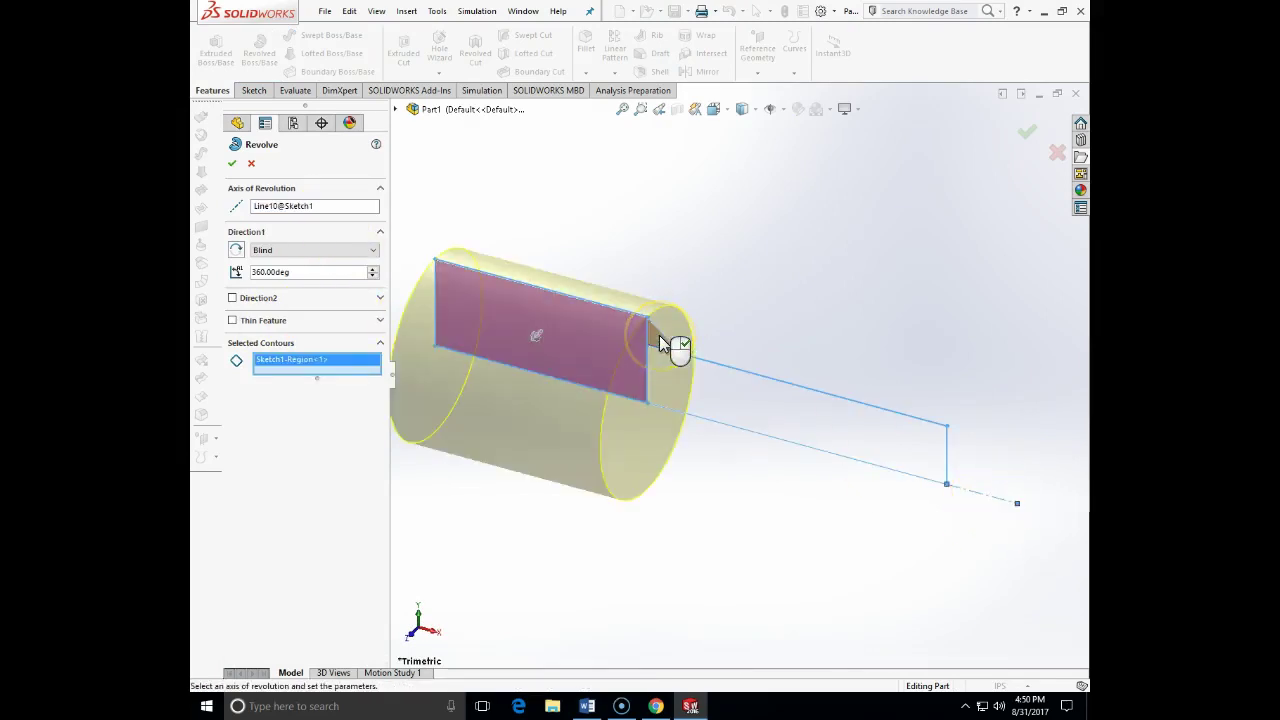
click(695, 388)
click(740, 407)
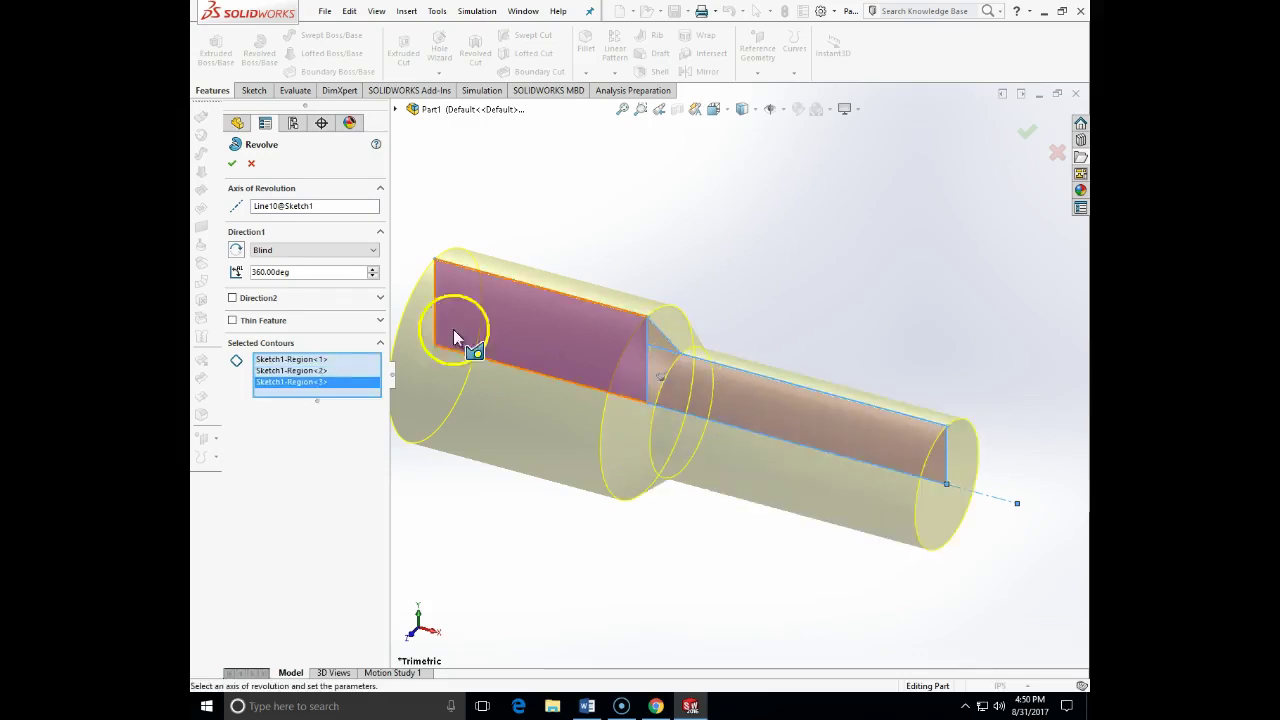
click(231, 167)
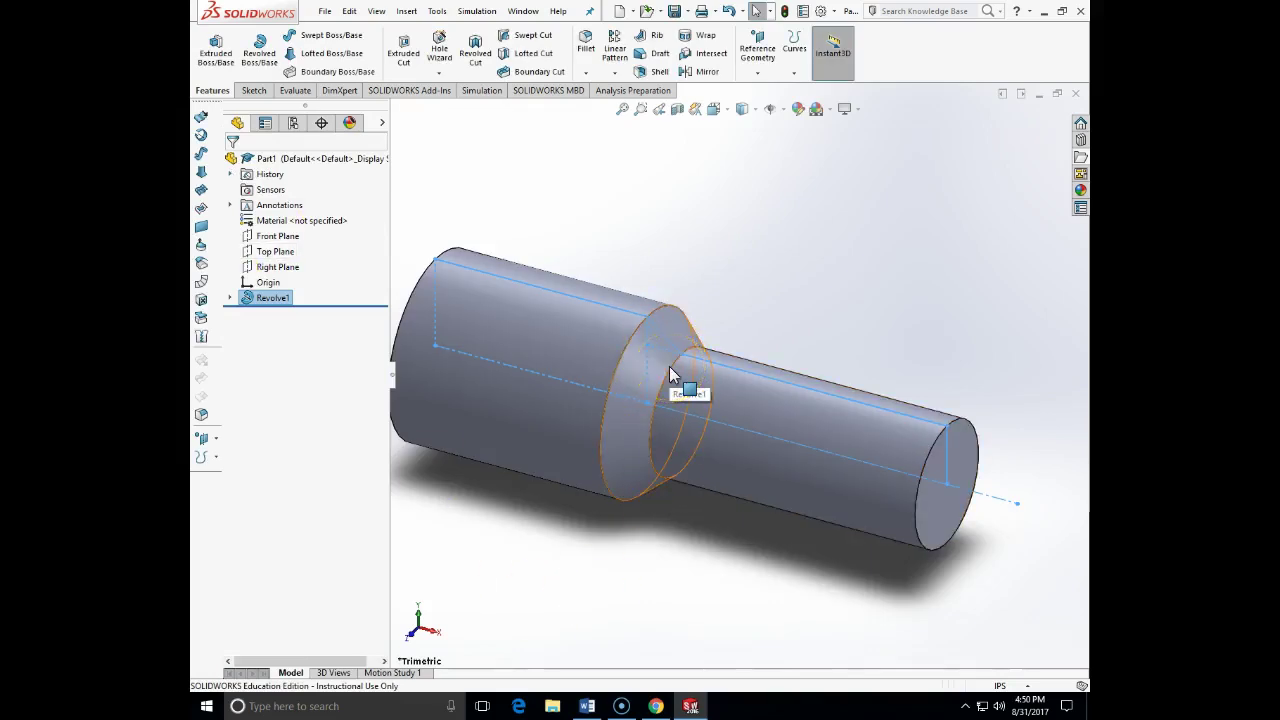
Start an angle-distance Chamfer with 0.50 in distance and 15° angle
click(980, 429)
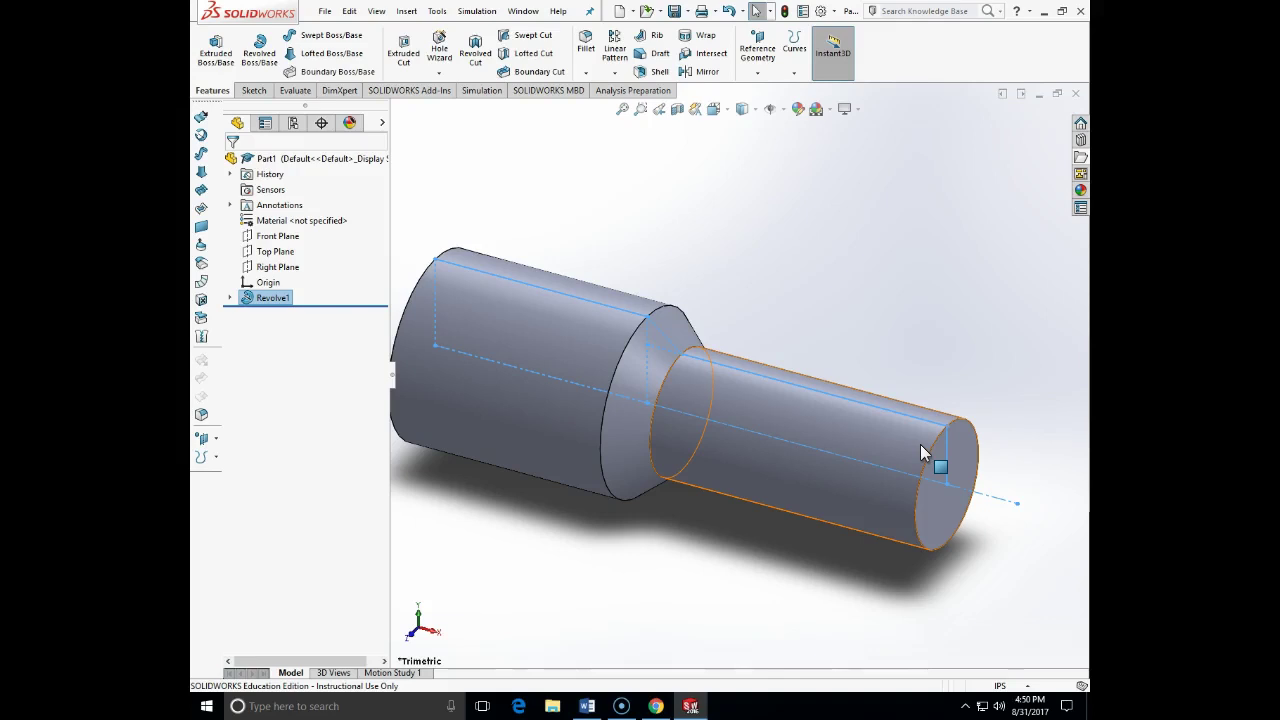
click(586, 72)
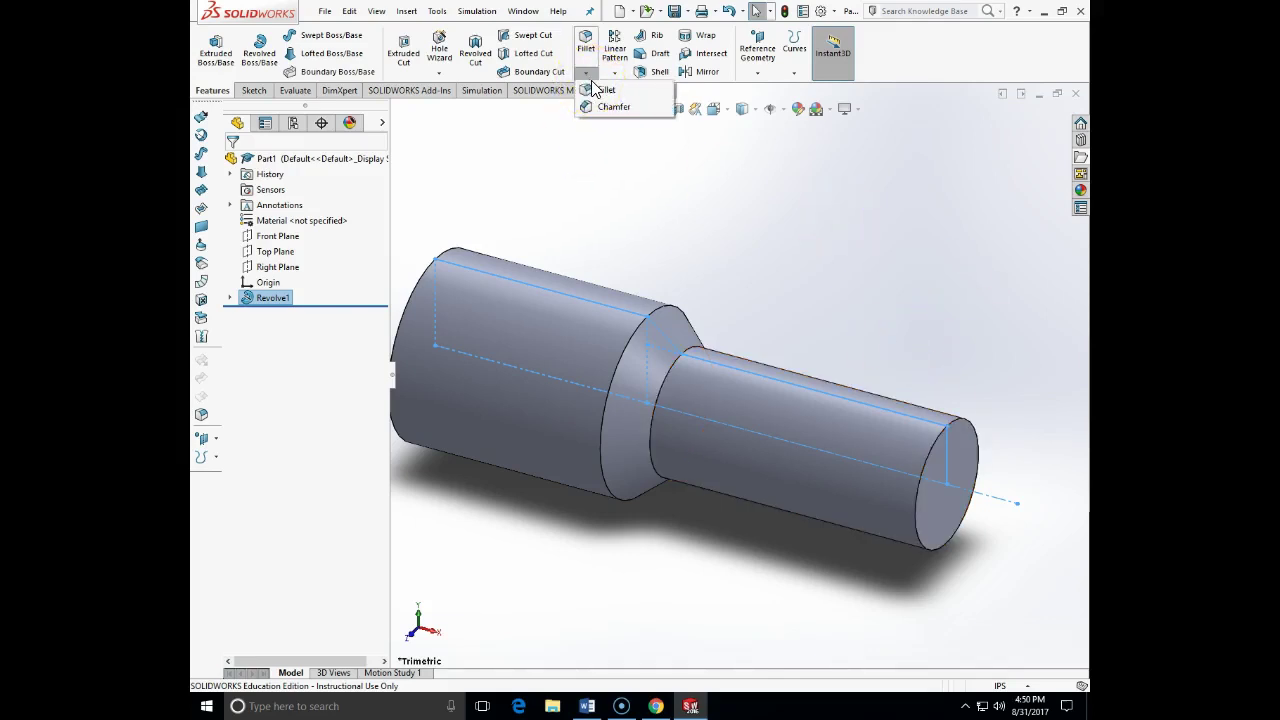
click(605, 106)
click(482, 300)
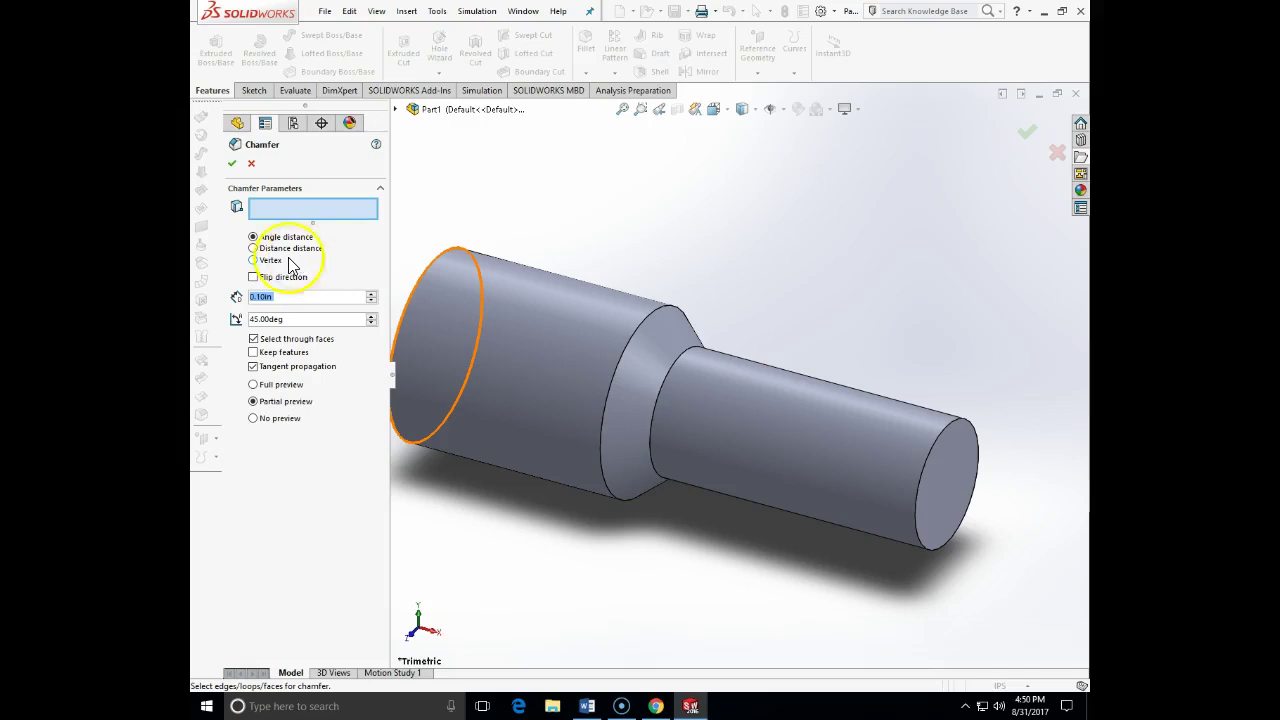
click(257, 241)
click(256, 241)
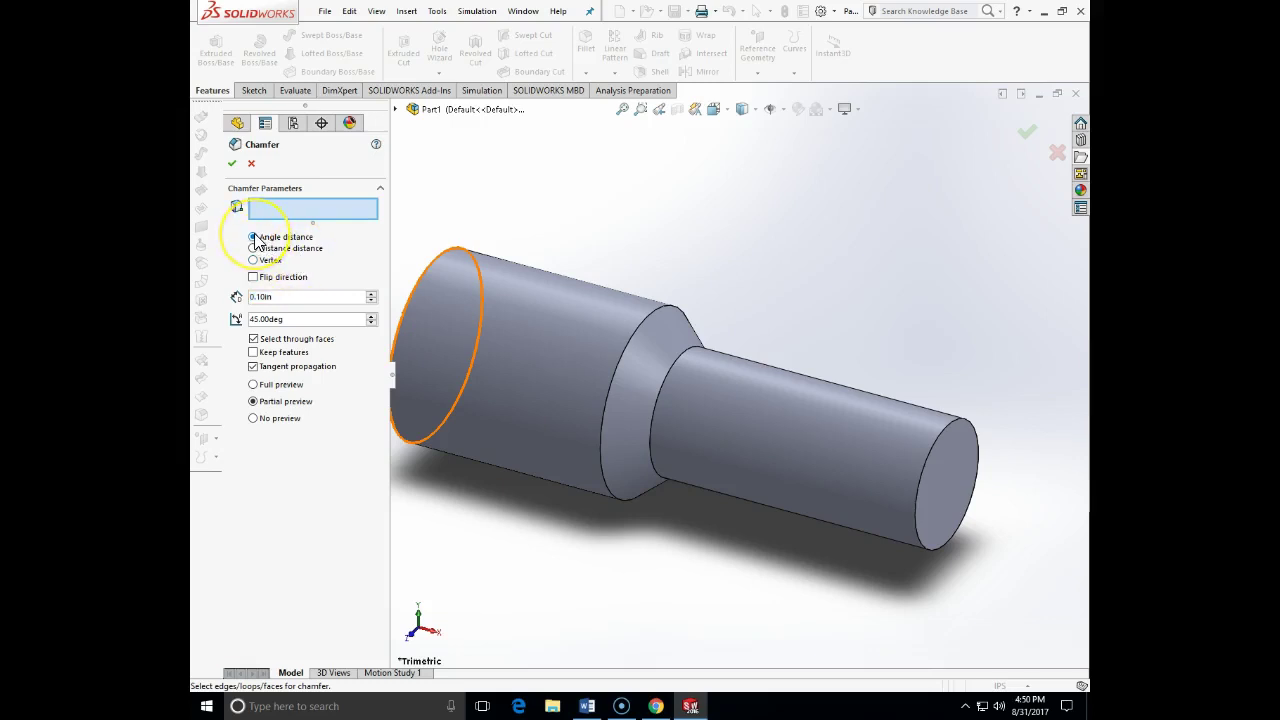
double_click(262, 296)
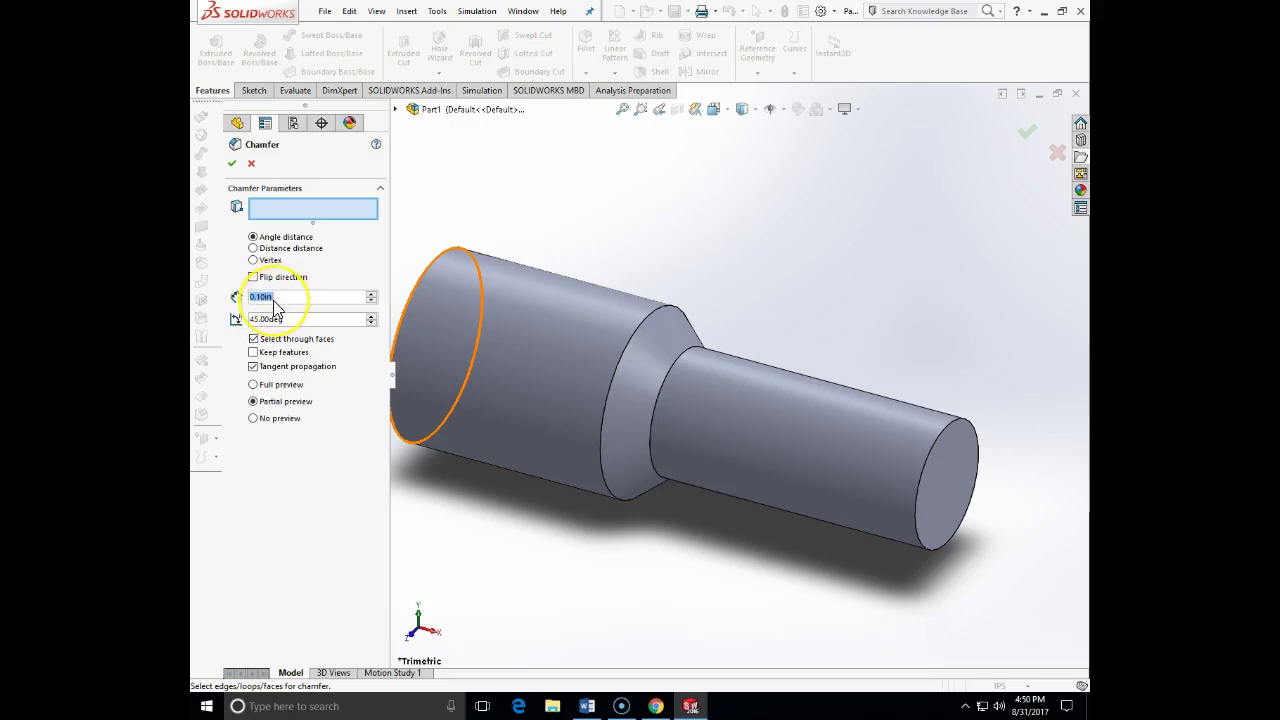
text(.)
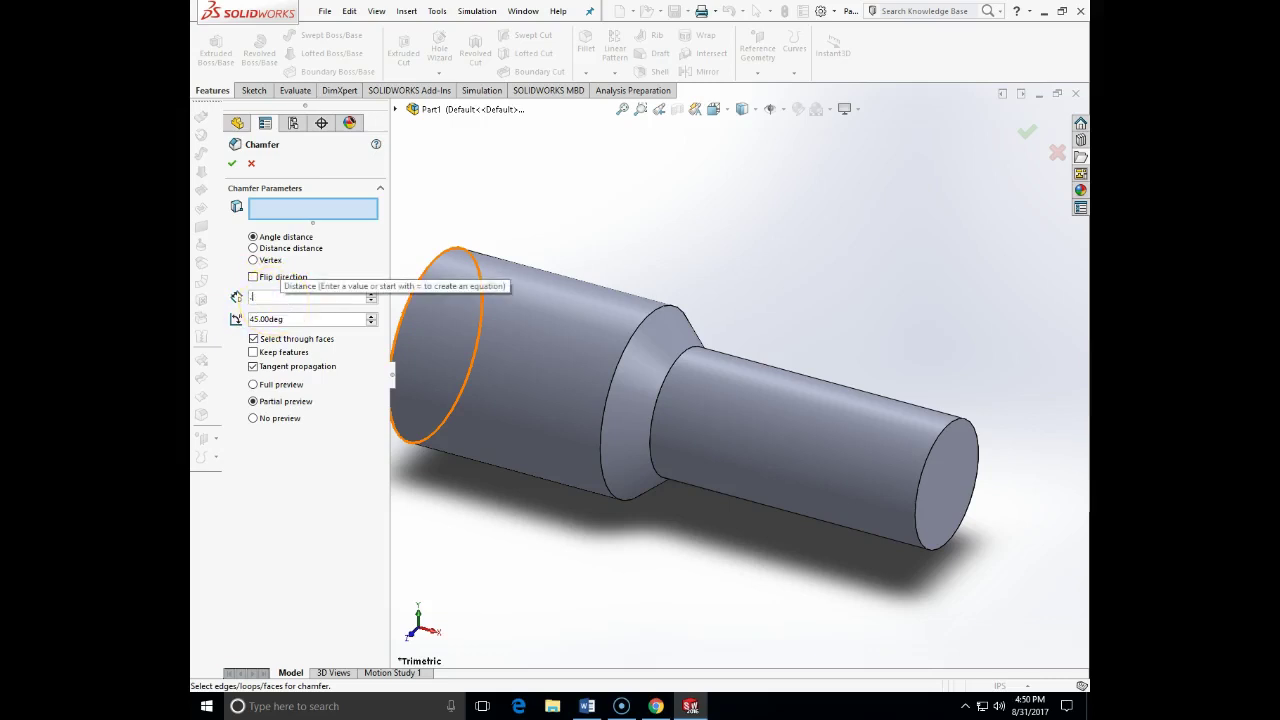
text(5)
key(Return)
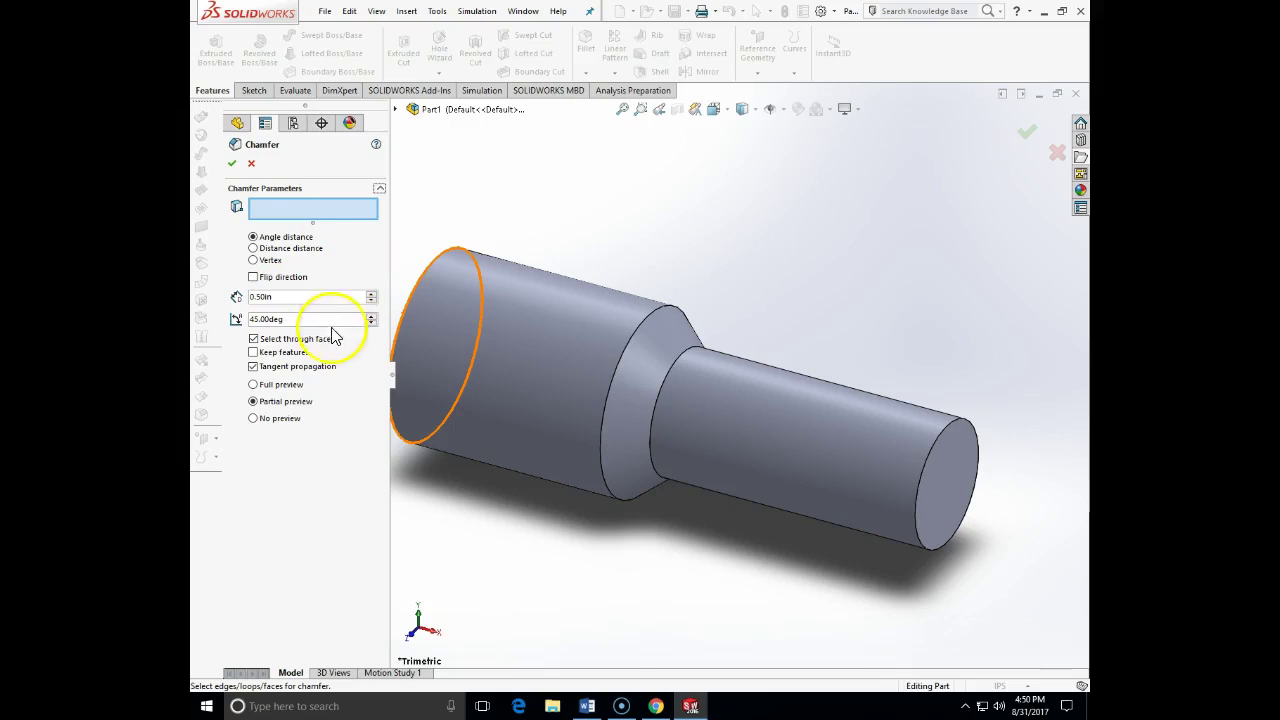
double_click(248, 319)
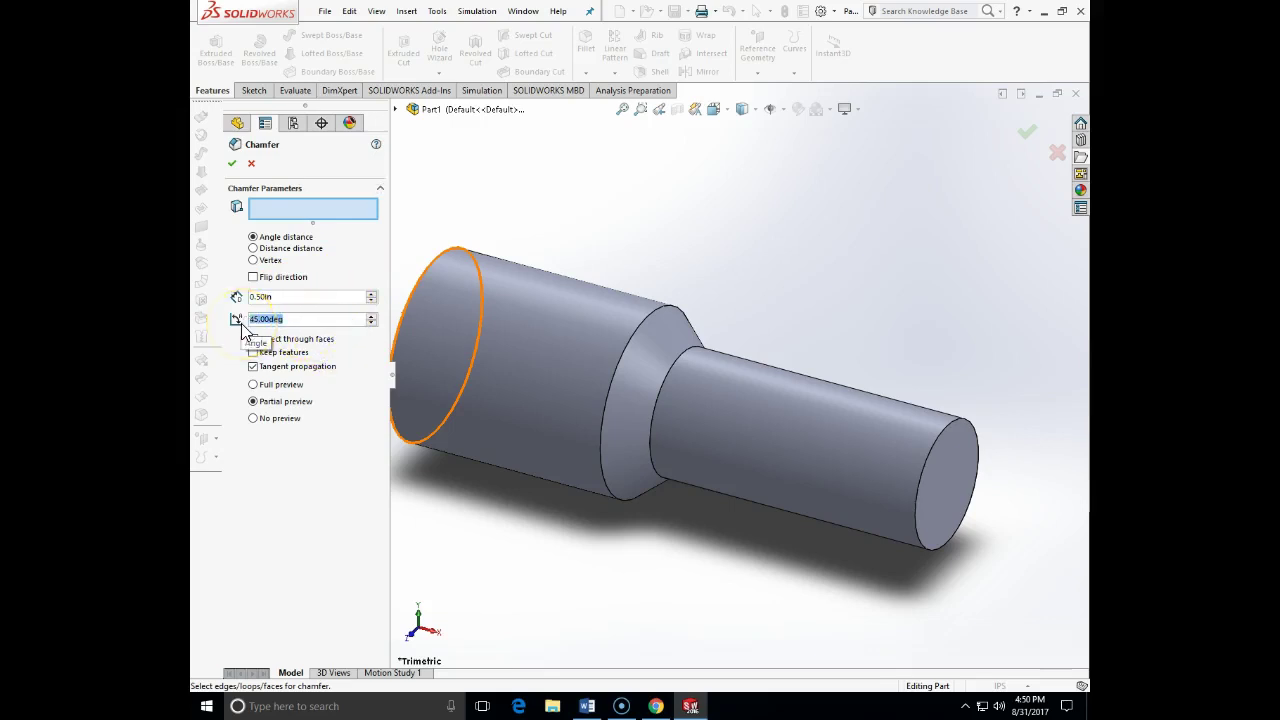
text(15)
key(Return)
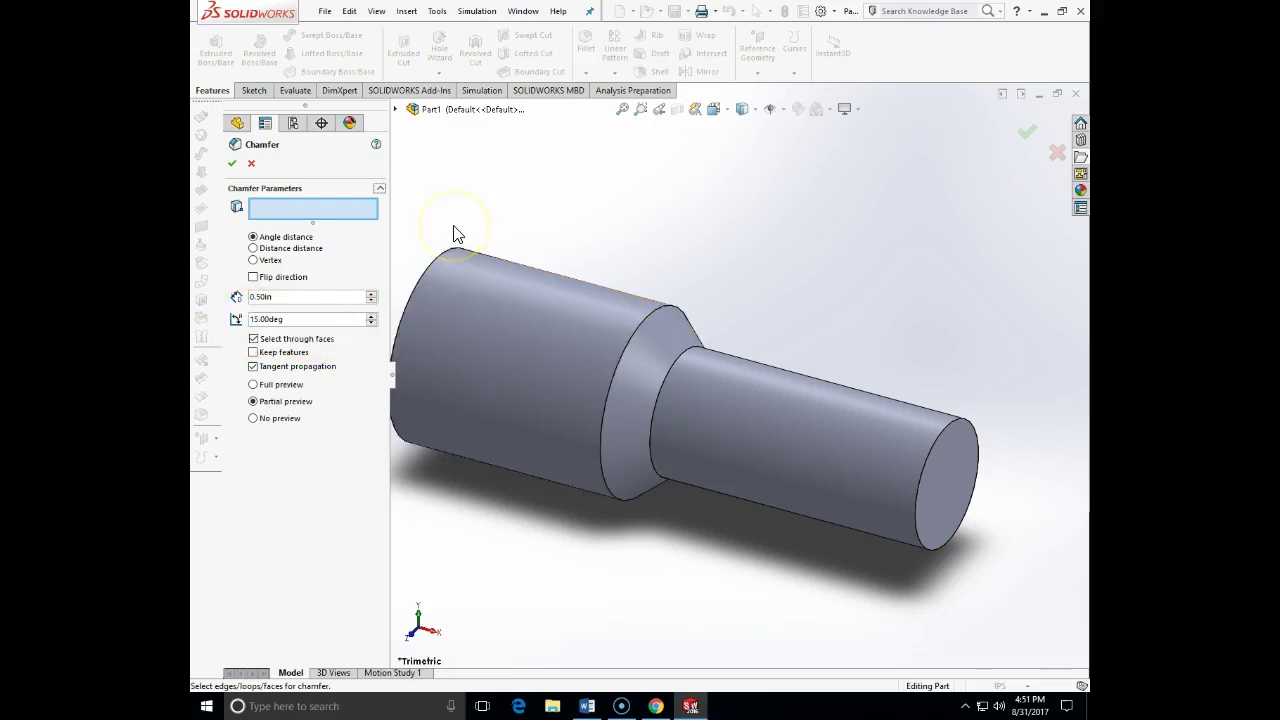
Apply the chamfer to the small end's circular edge with its direction flipped
click(268, 222)
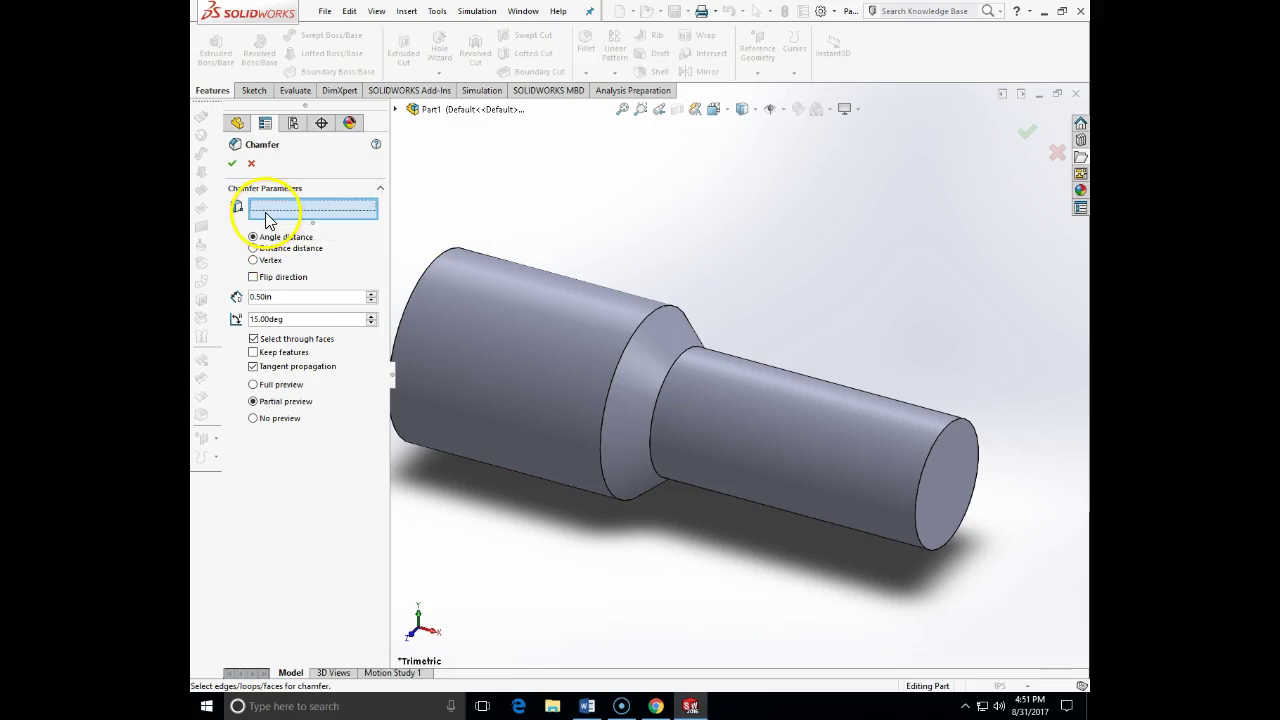
click(957, 426)
middle_drag(957, 378, 959, 444)
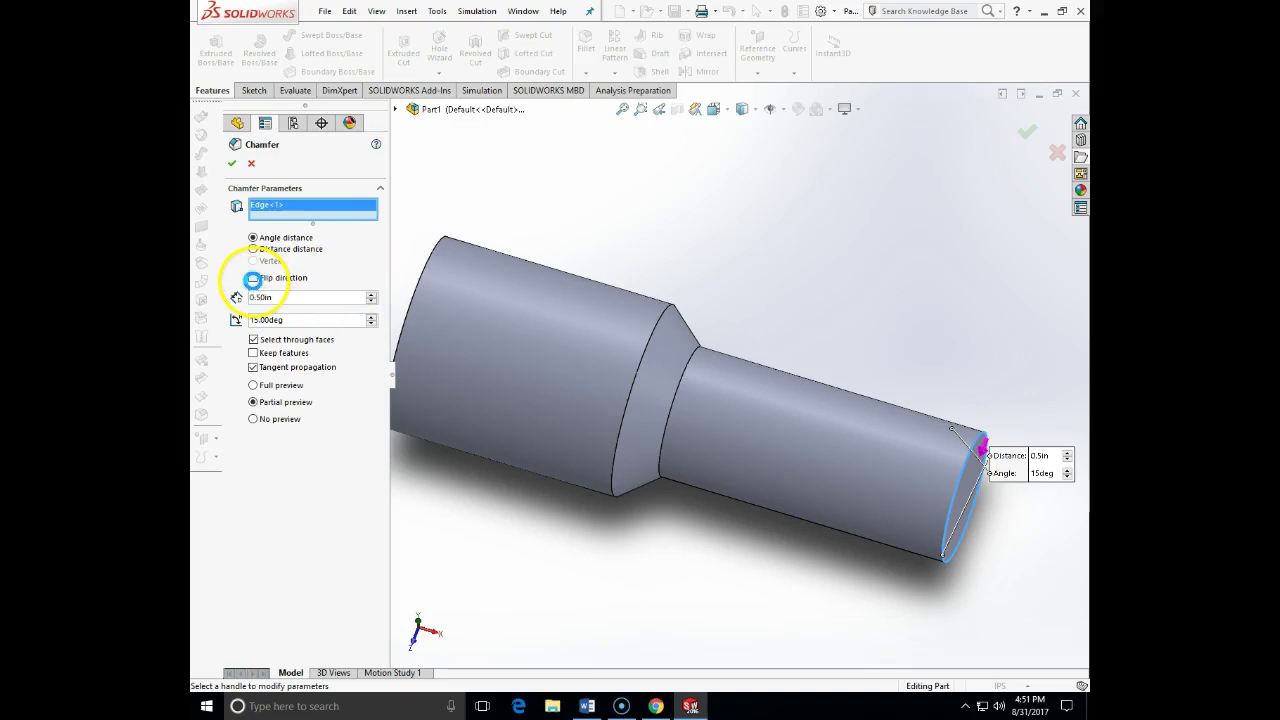
click(253, 278)
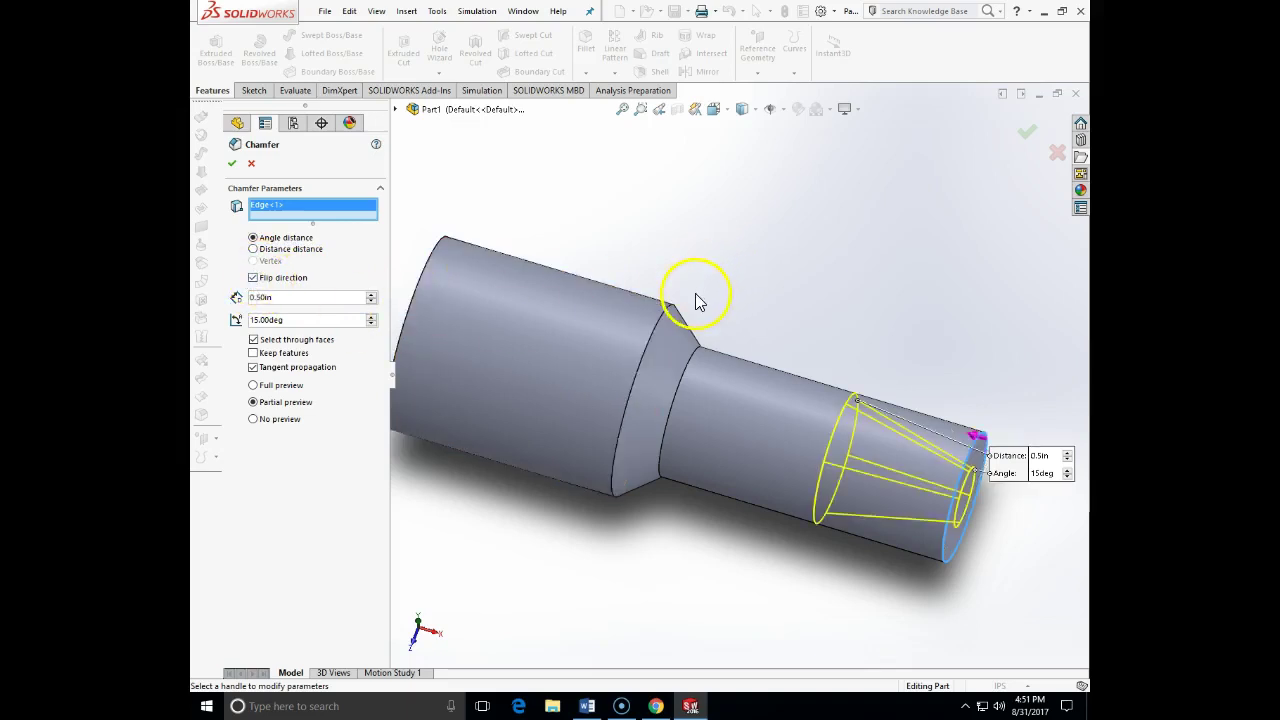
mouse_move(831, 294)
mouse_down()
mouse_move(849, 380)
mouse_move(815, 291)
mouse_up()
middle_drag(815, 291, 831, 309)
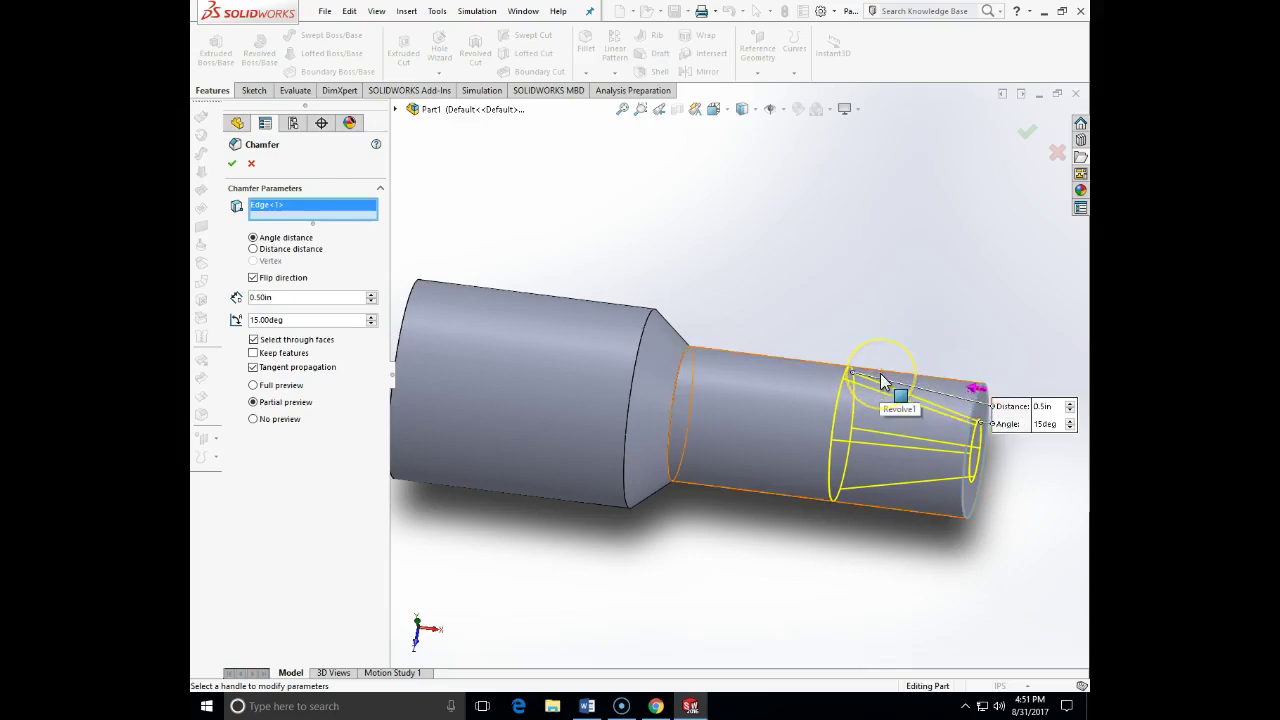
Accept the chamfer as Chamfer1, then bring up Chamfer1's context menu in the FeatureManager tree
click(231, 163)
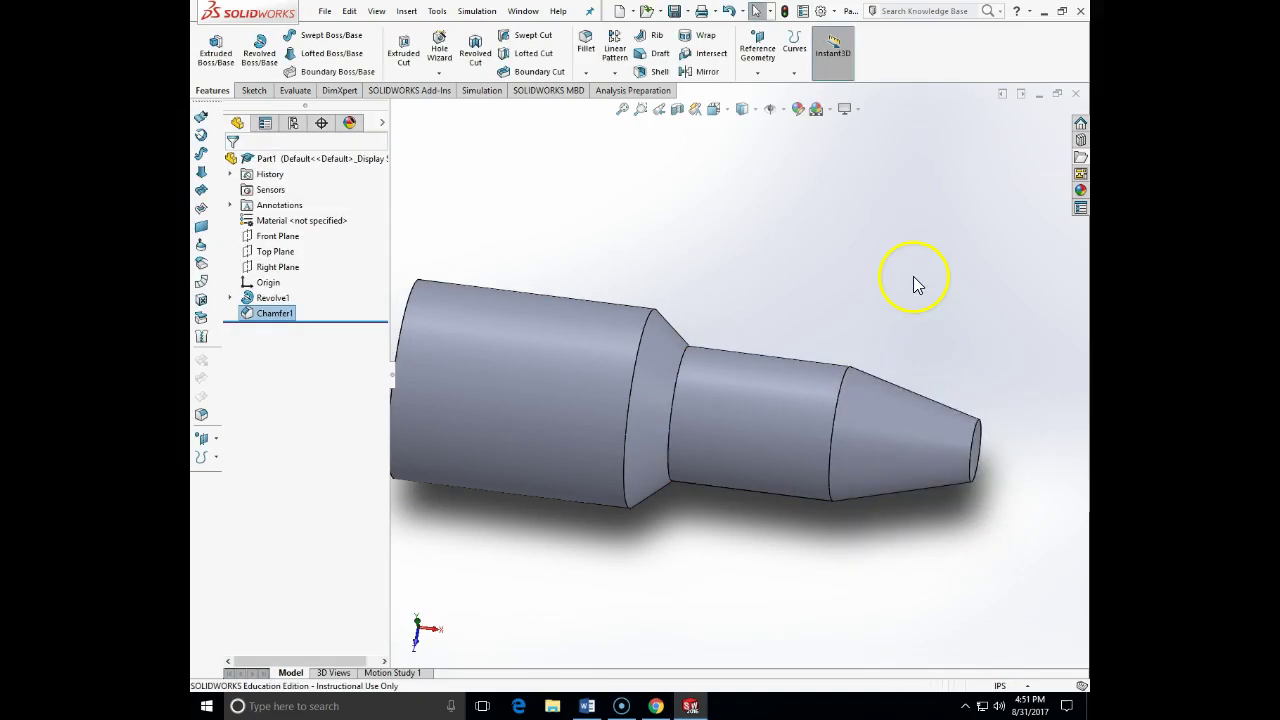
middle_drag(922, 309, 911, 348)
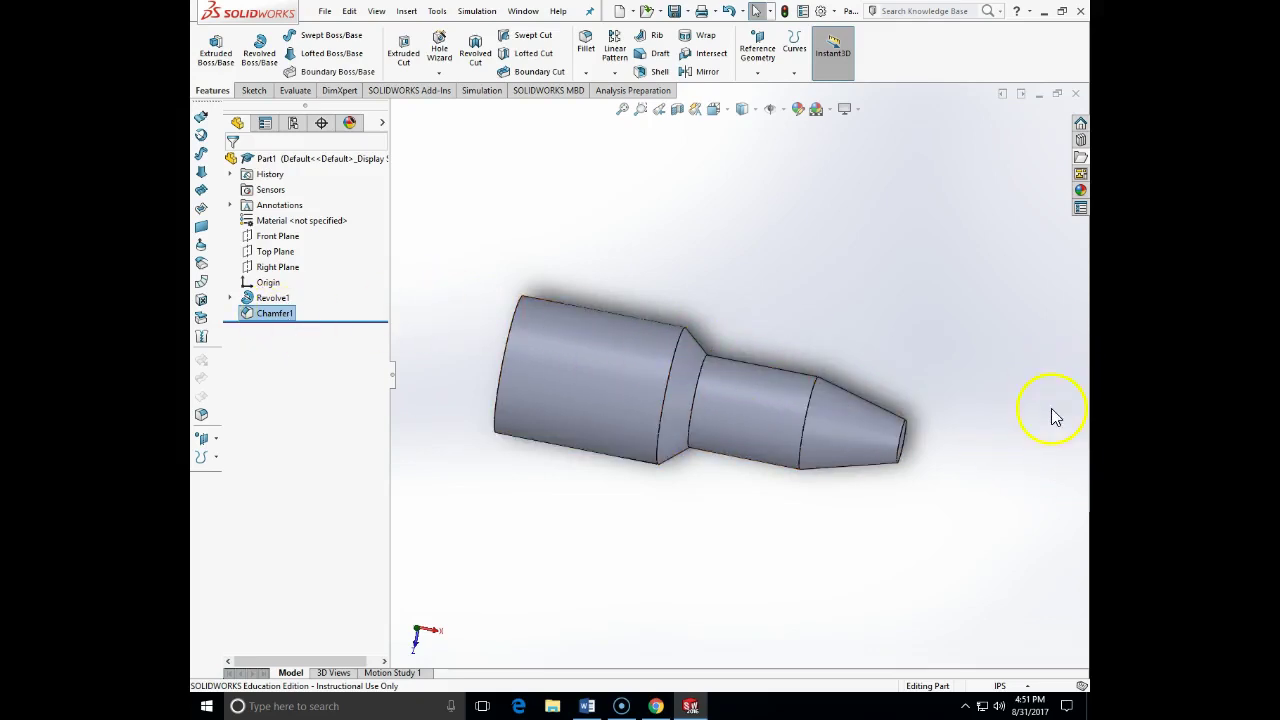
right_click(263, 316)
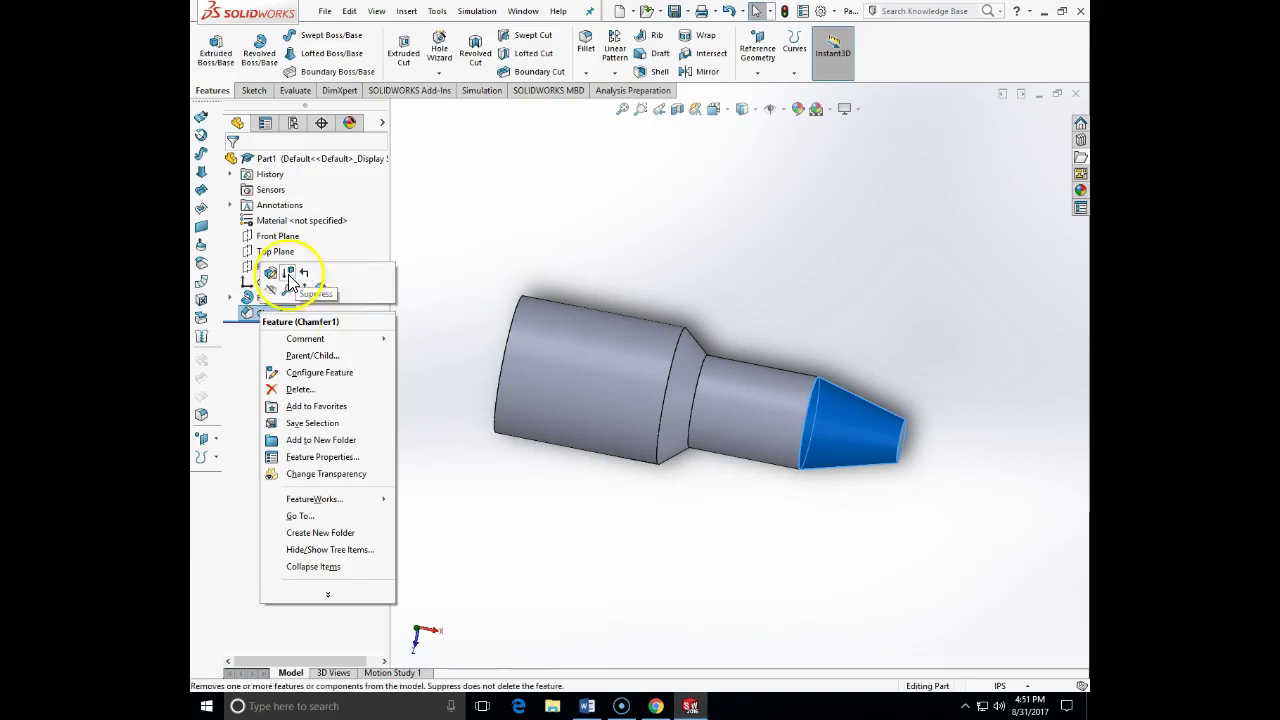
Edit Chamfer1 and set its callout angle to 5deg instead of 15deg
click(270, 272)
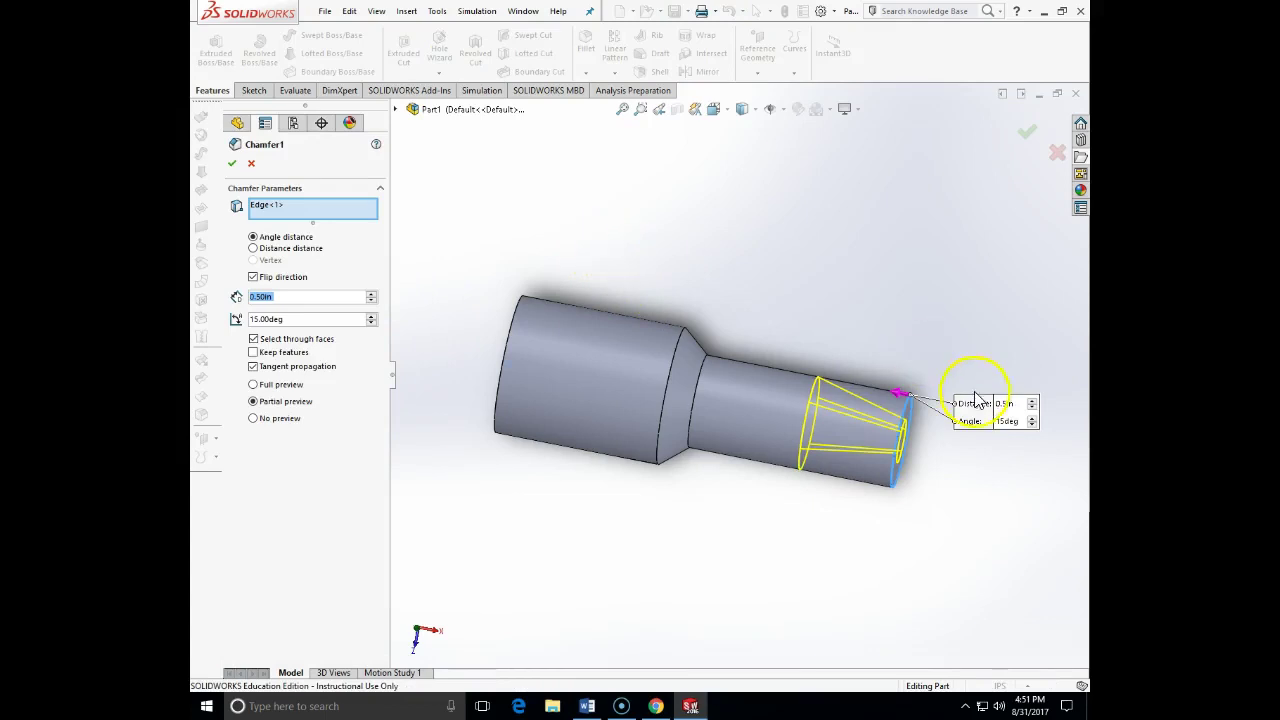
click(1001, 424)
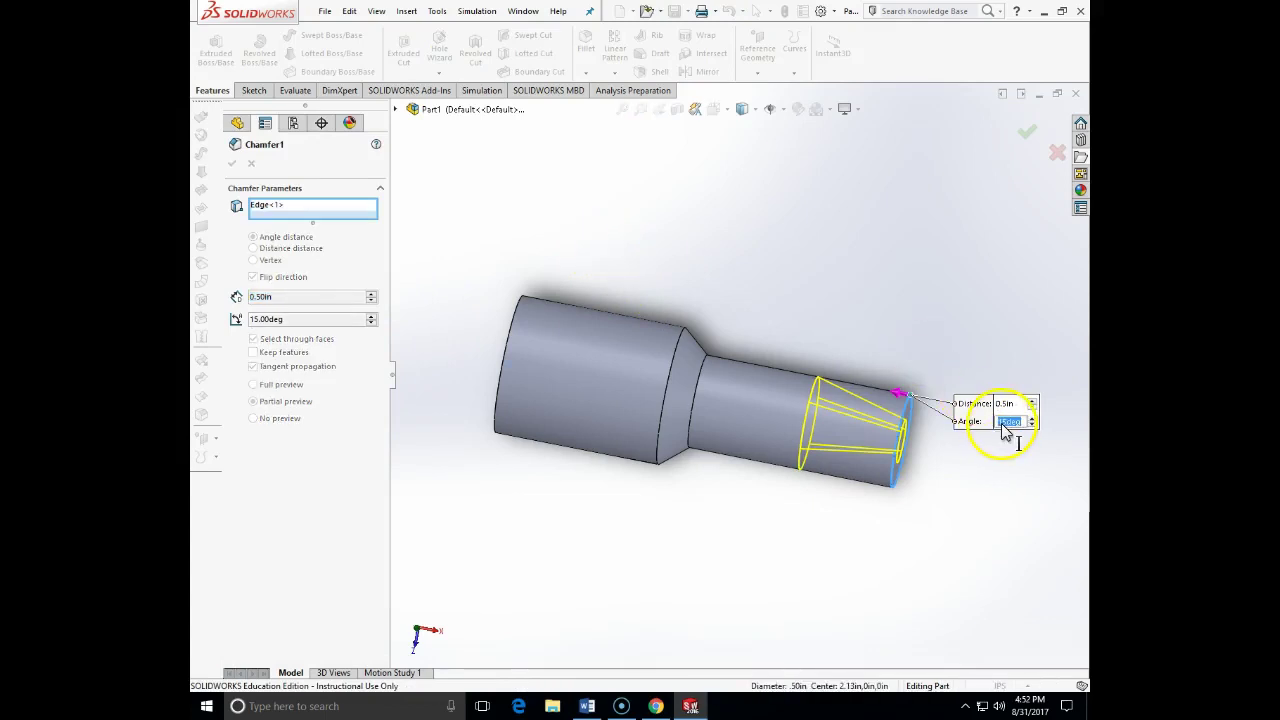
click(1010, 422)
drag(1006, 424, 995, 422)
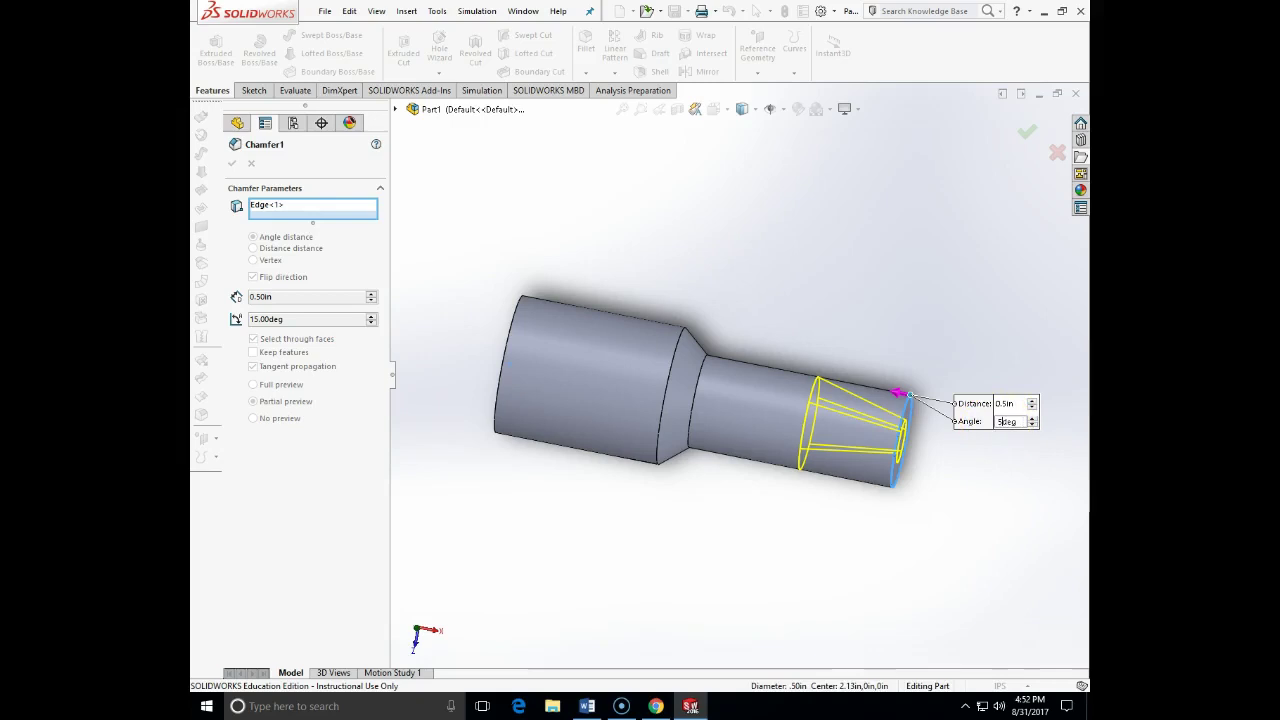
key(Return)
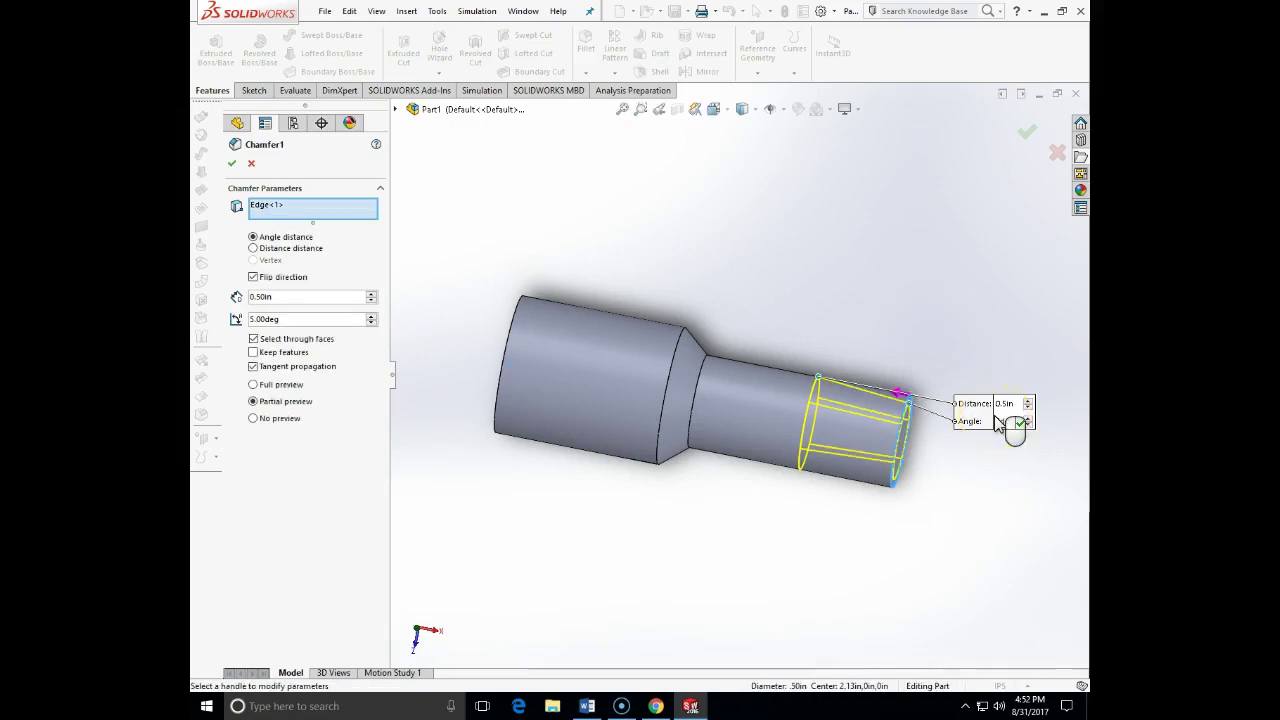
click(232, 163)
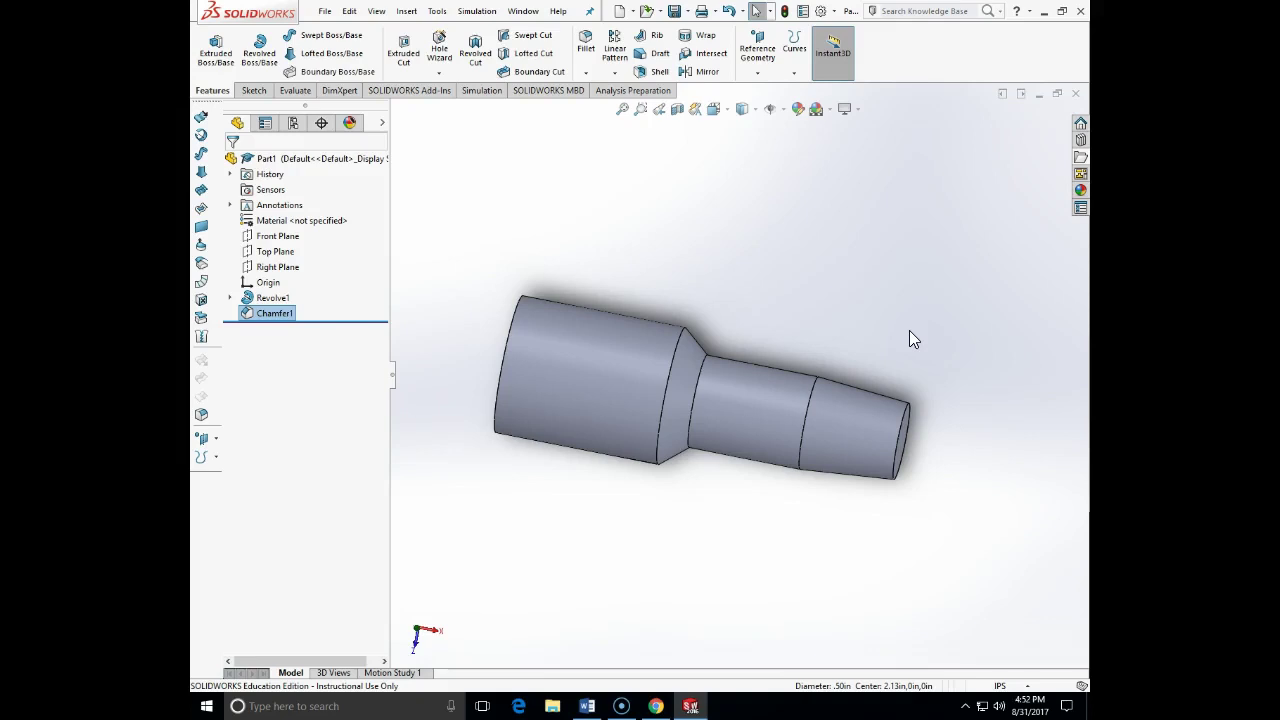
Apply Steel > 1023 Carbon Steel Sheet (SS) to the part from the material library
click(972, 508)
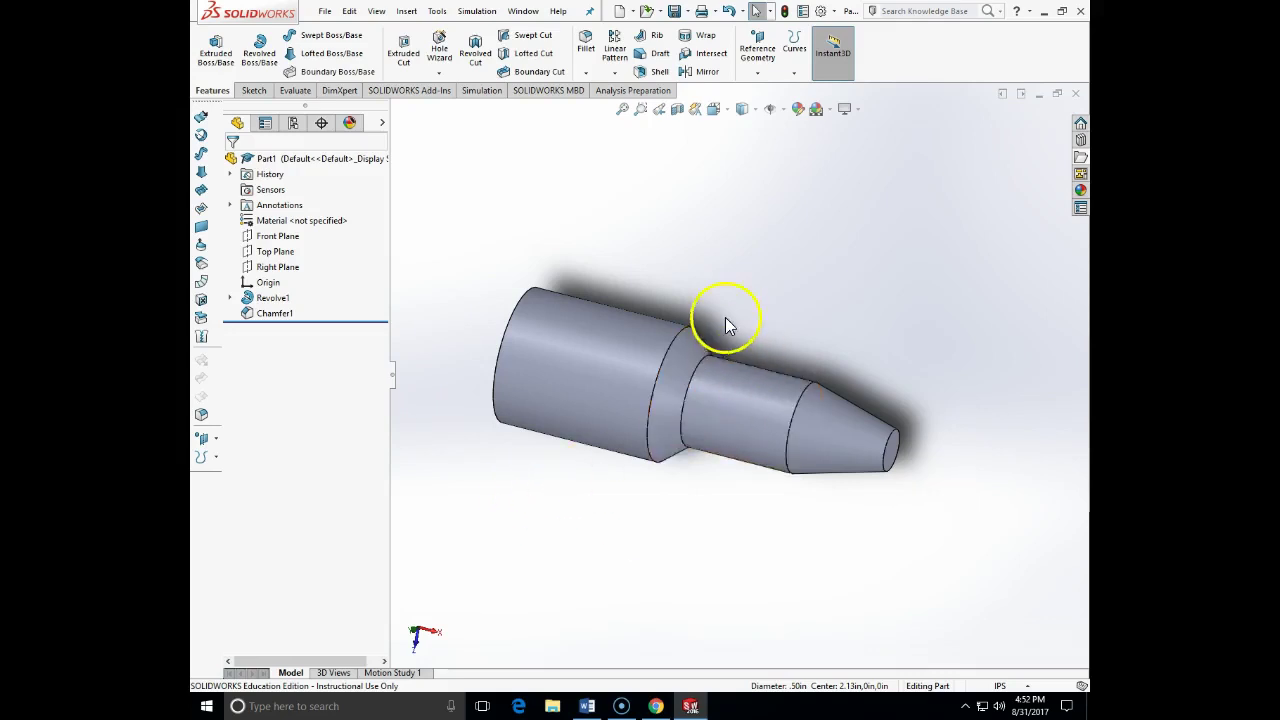
middle_drag(726, 323, 695, 470)
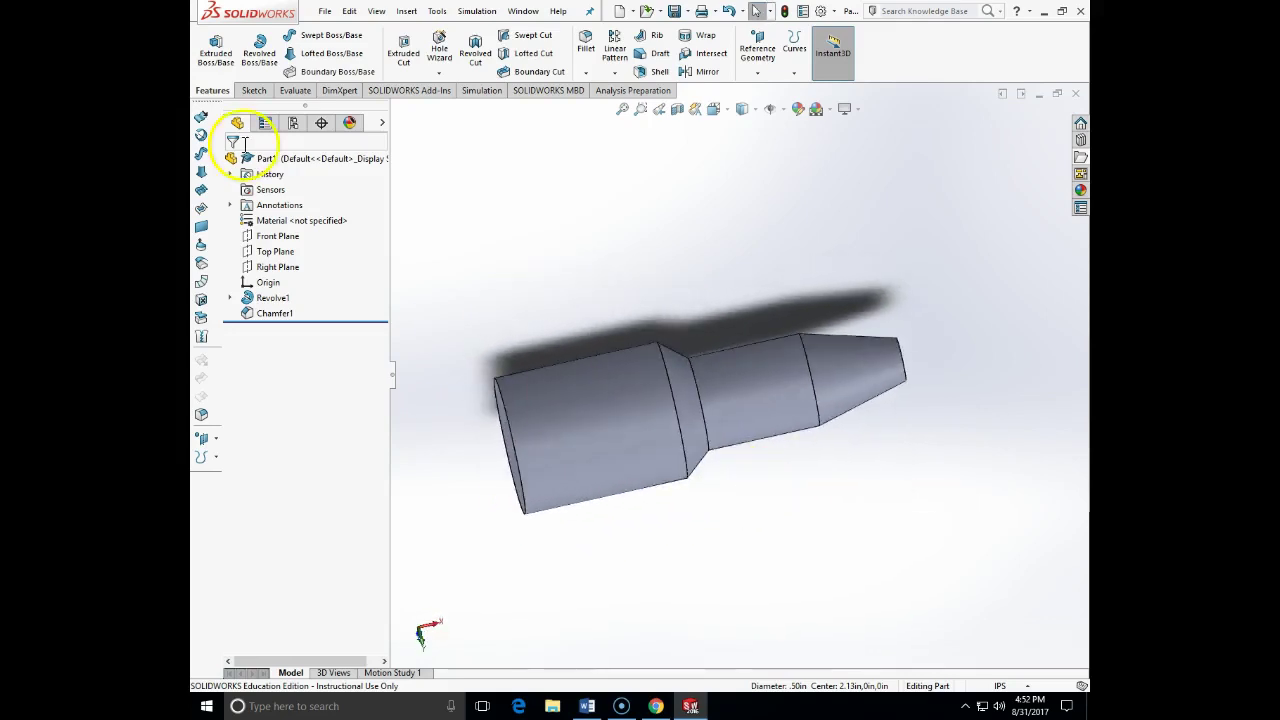
right_click(286, 221)
key(Escape)
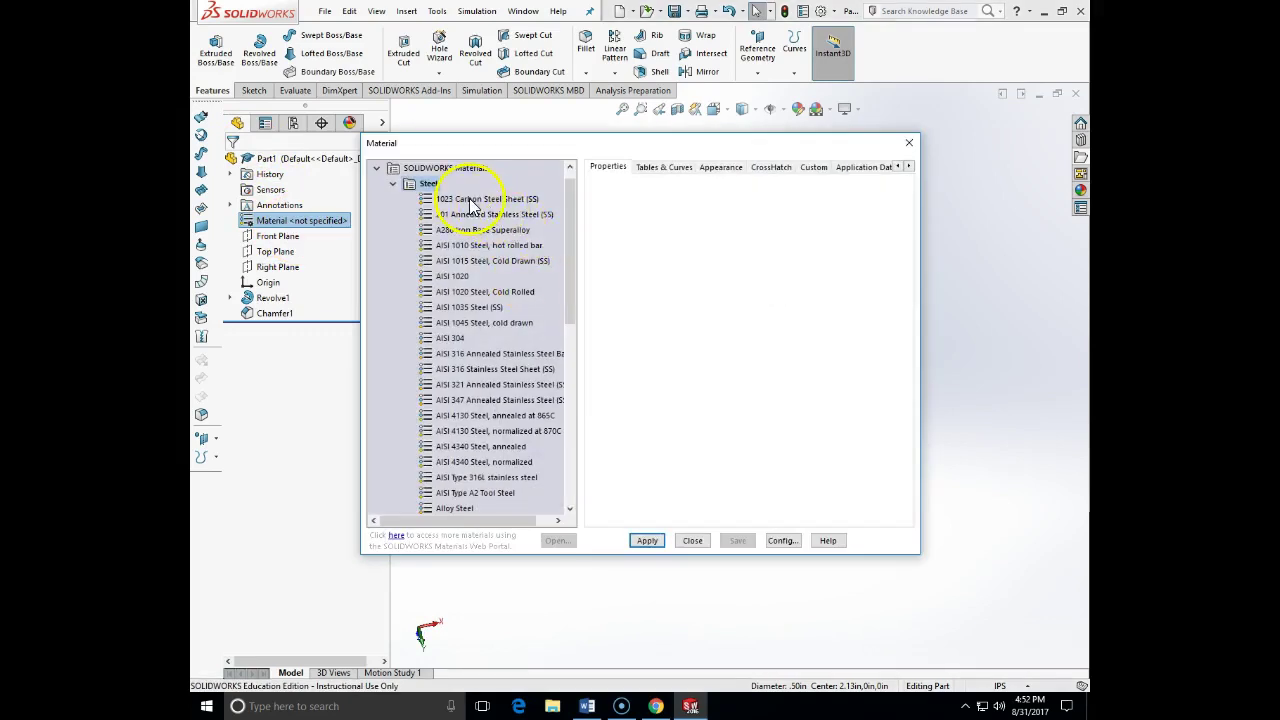
click(475, 200)
click(647, 540)
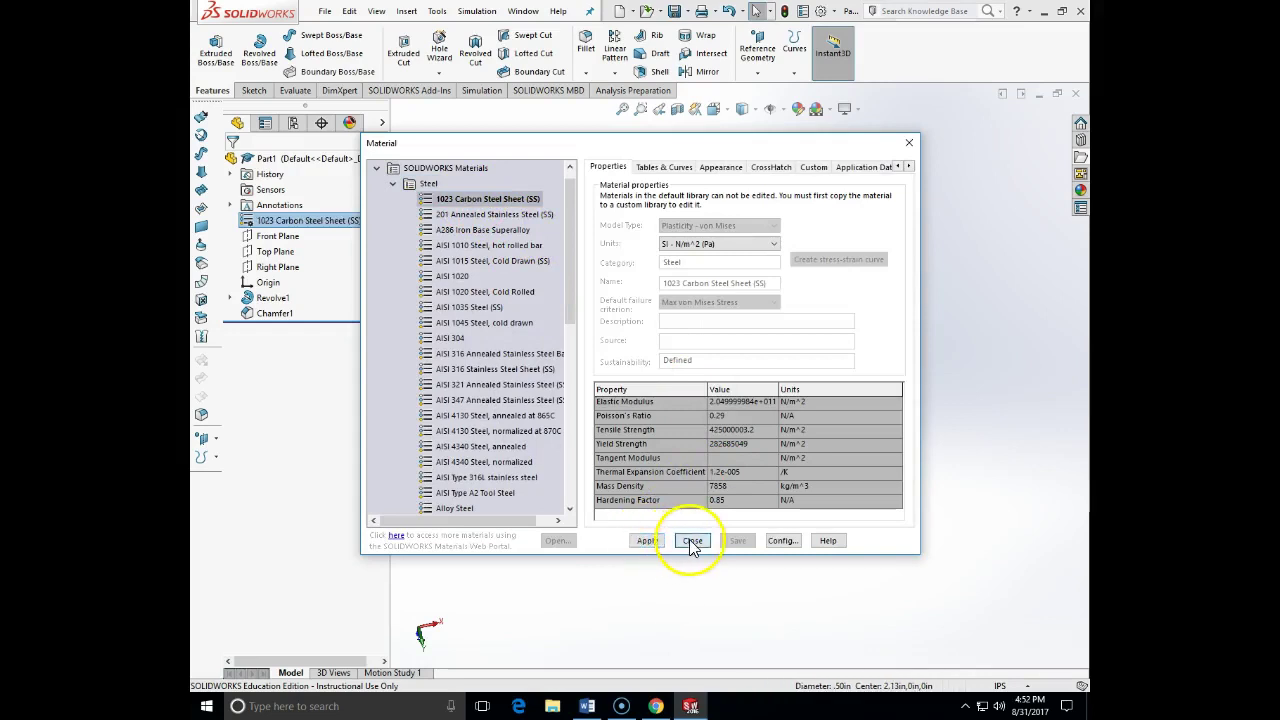
click(692, 540)
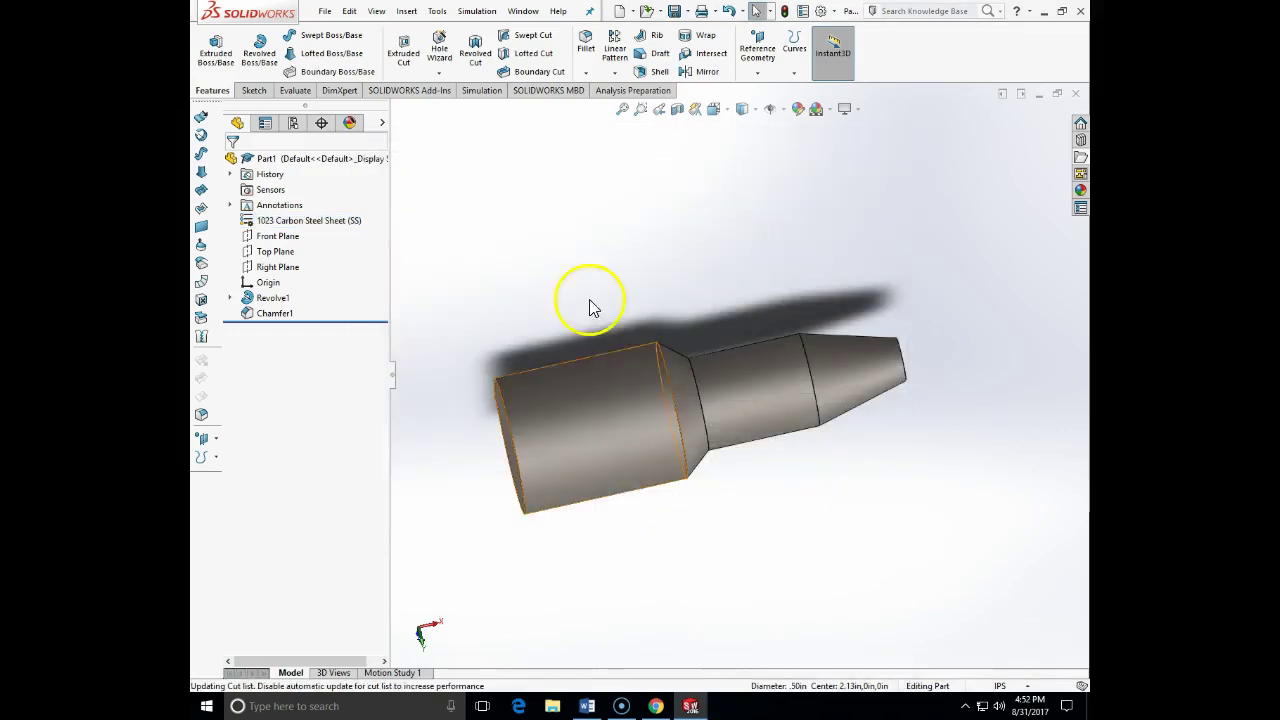
Run Mass Properties to confirm 0.17 lb and 0.60 cubic inches, then orbit the finished shaft
click(302, 92)
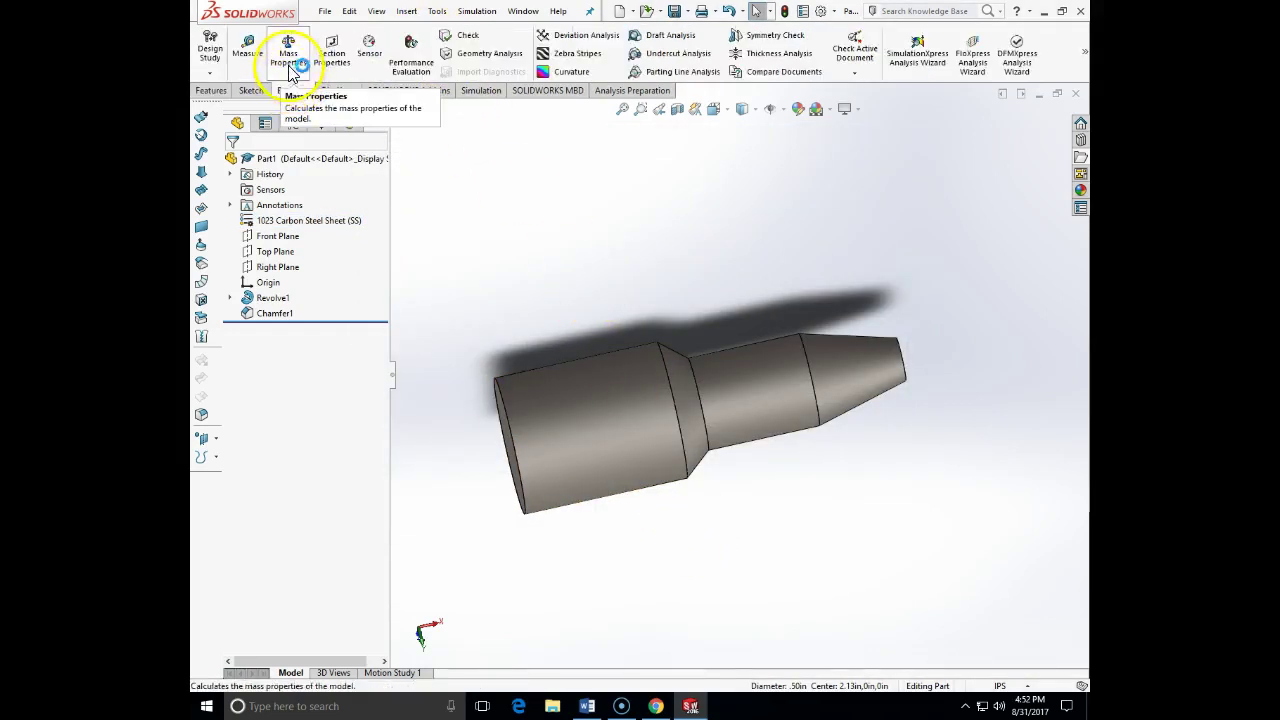
click(287, 50)
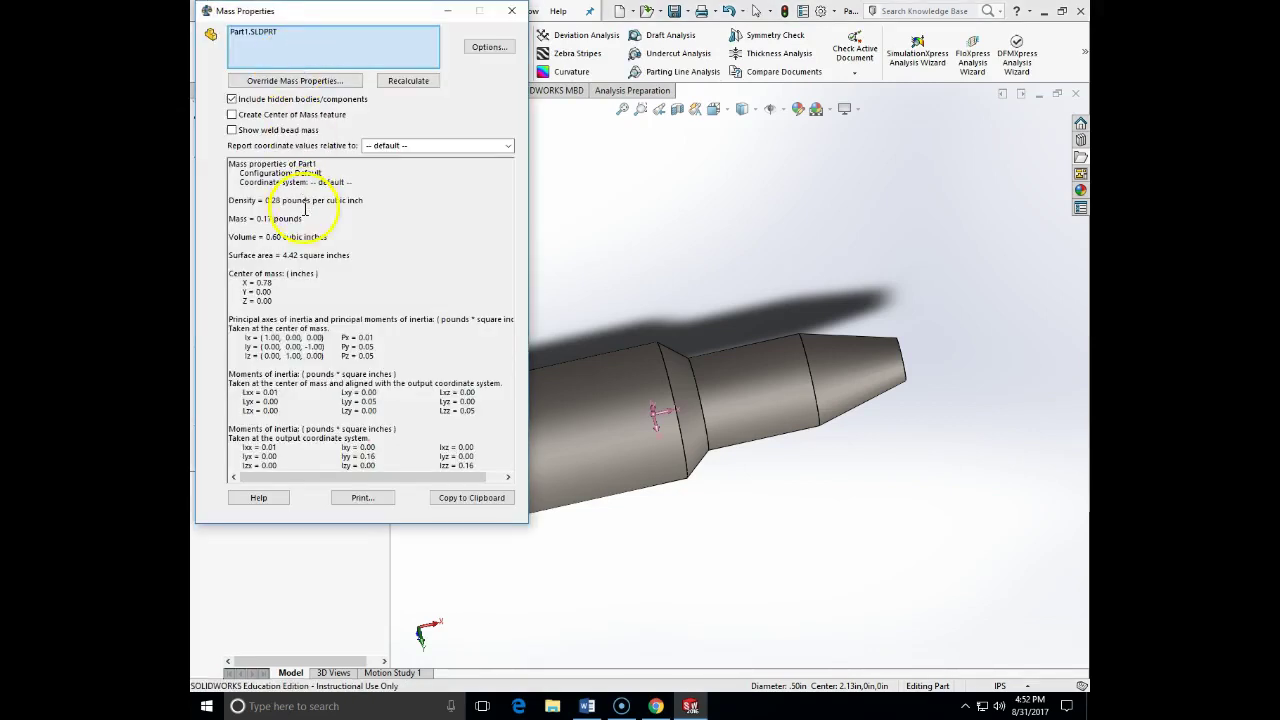
click(511, 11)
middle_drag(724, 271, 637, 414)
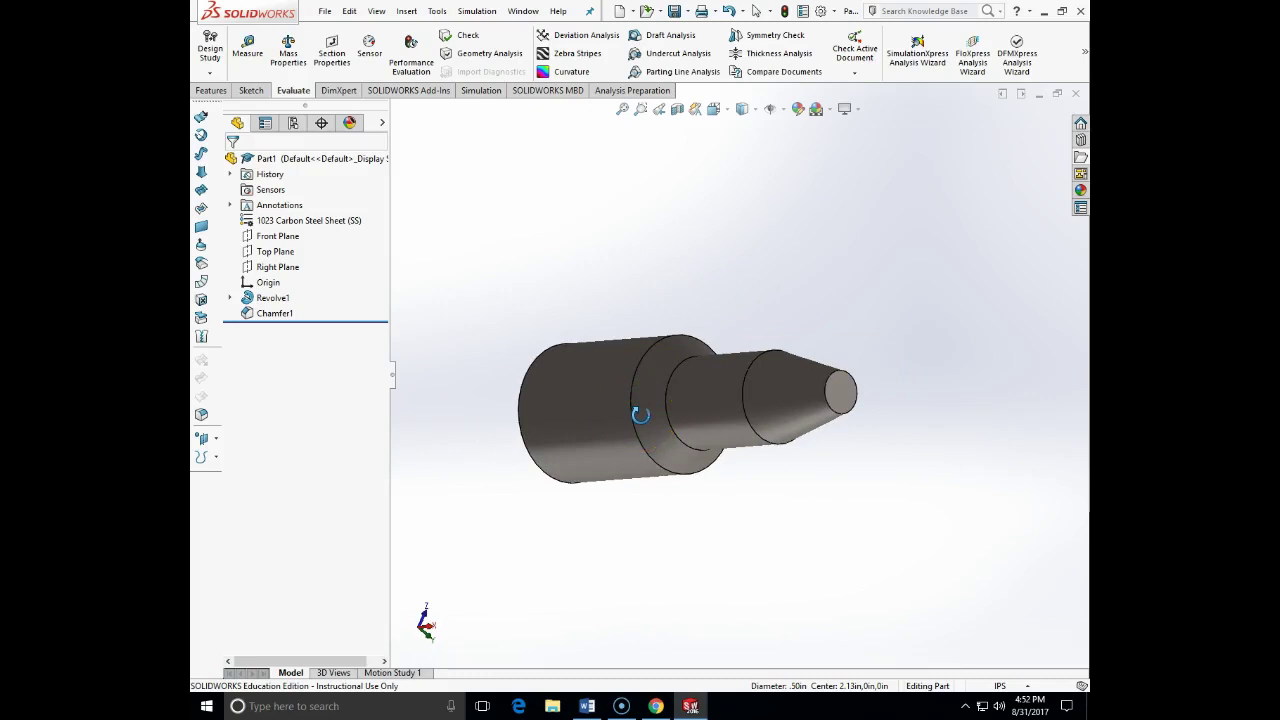
middle_drag(640, 414, 644, 416)
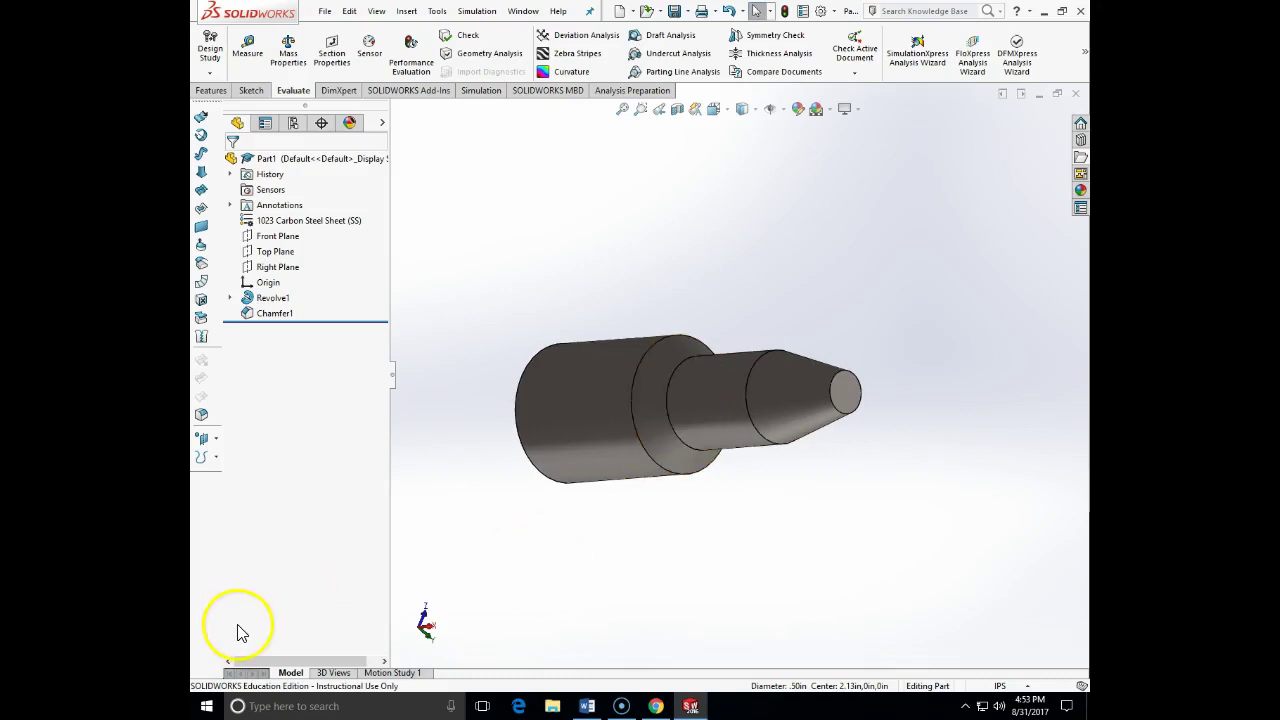